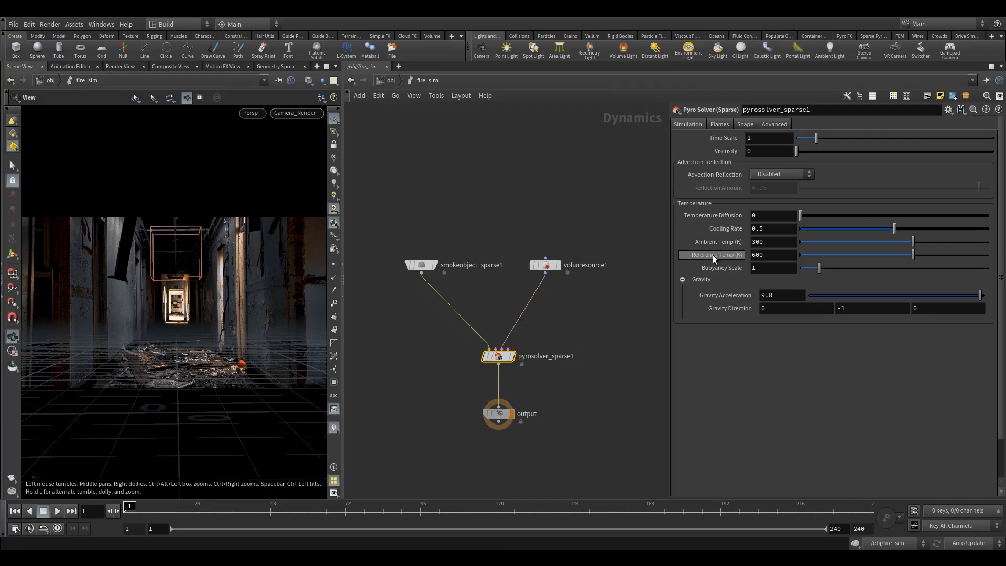
Step: Set the Reference Temp of the sparse pyro solver to 2000 K after checking the volume source's temperature settings
{"action": "mouse_move", "coordinate": [713, 255]}
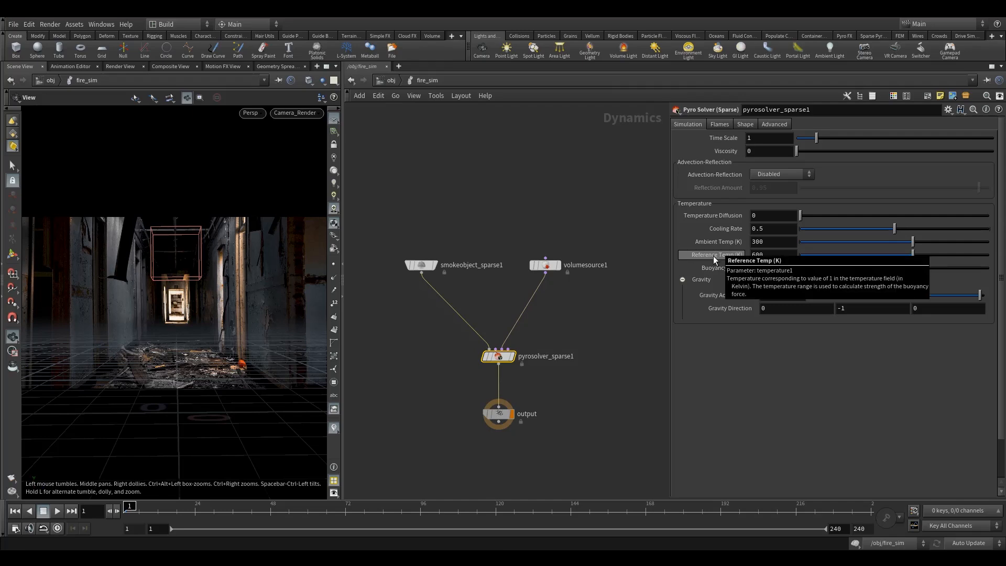
{"action": "left_click_drag", "start_coordinate": [522, 226], "coordinate": [585, 315]}
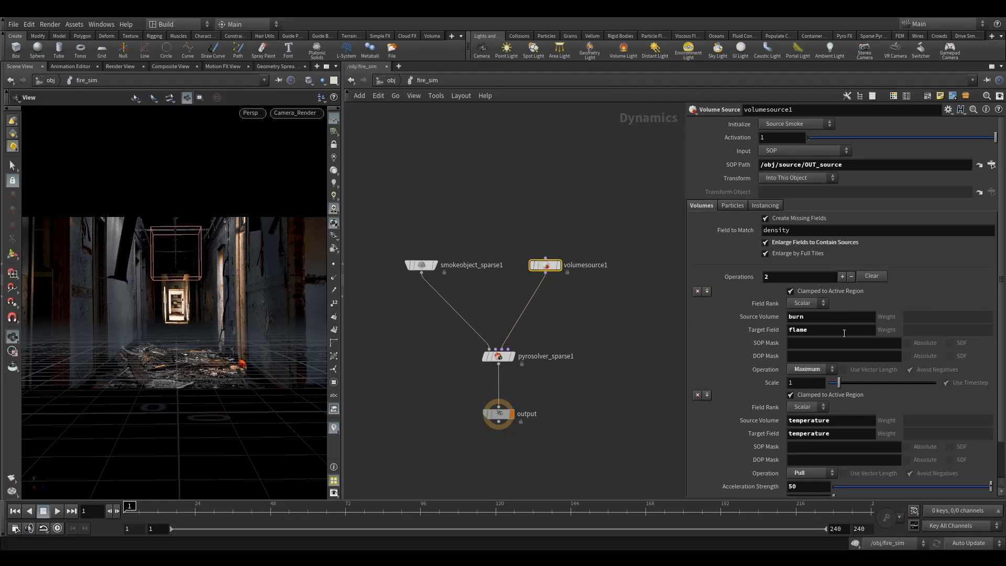
{"action": "scroll", "coordinate": [812, 421], "scroll_direction": "down", "scroll_amount": 2}
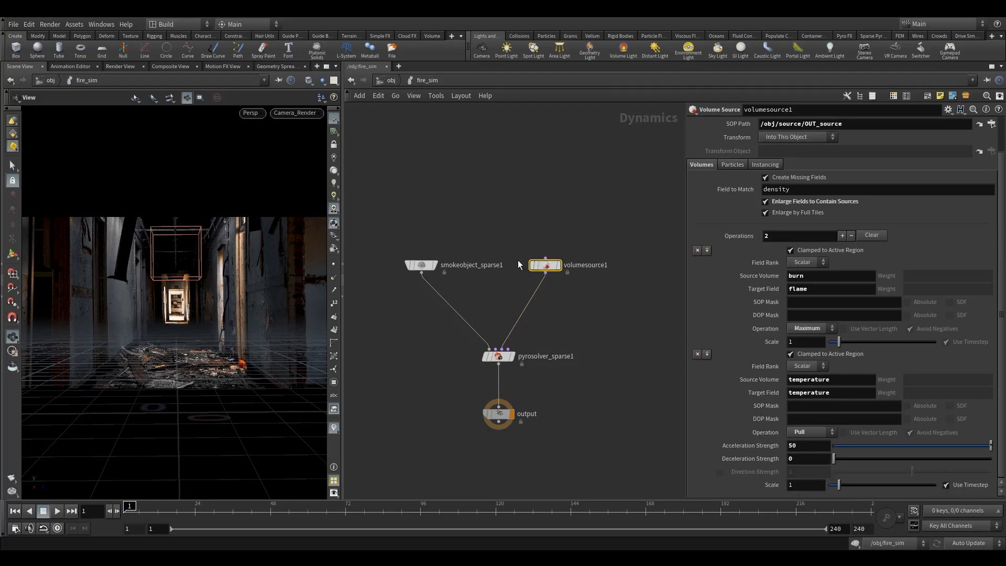
{"action": "left_click_drag", "start_coordinate": [561, 316], "coordinate": [473, 376]}
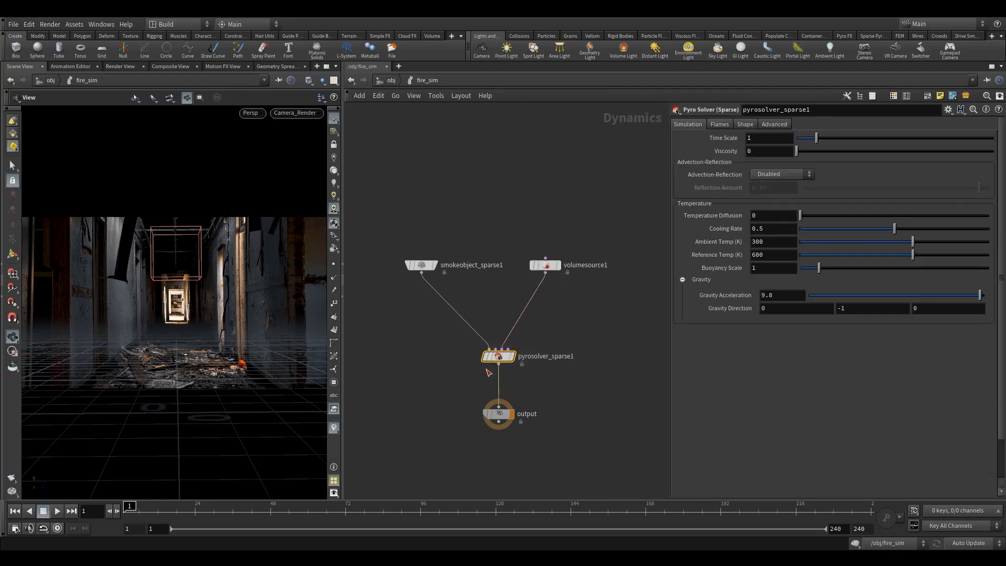
{"action": "double_click", "coordinate": [752, 259]}
{"action": "mouse_move", "coordinate": [732, 262]}
{"action": "type", "text": "2000"}
{"action": "key", "text": "Return"}
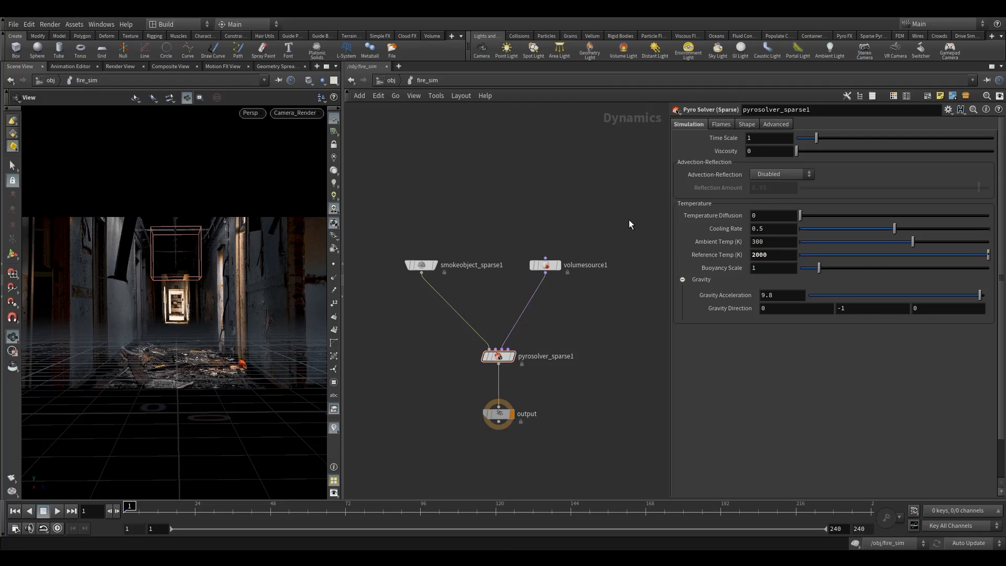
{"action": "left_click", "coordinate": [773, 257]}
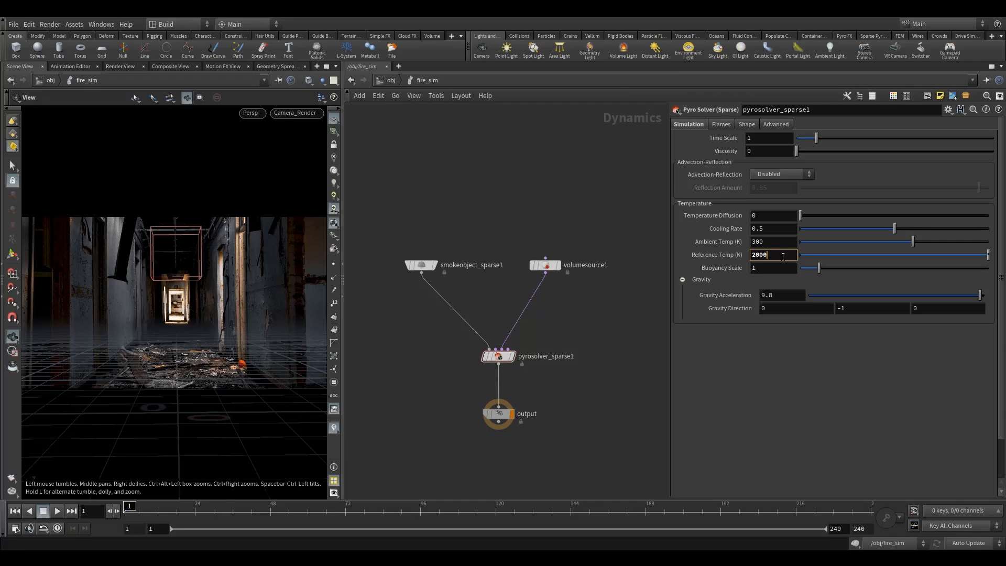
{"action": "key", "text": "Return"}
{"action": "left_click", "coordinate": [771, 245]}
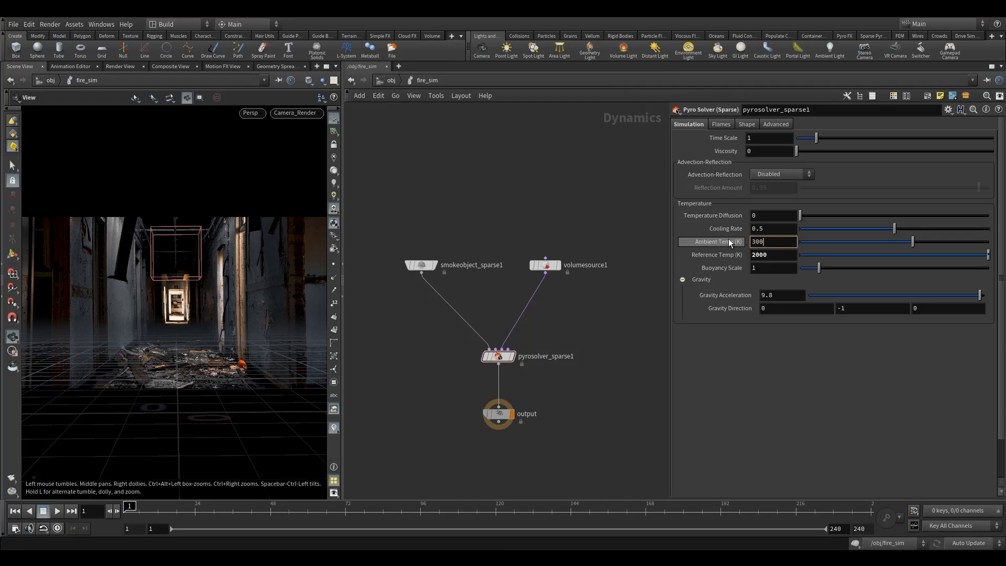
{"action": "left_click", "coordinate": [775, 255]}
Step: Set the smoke object's emission colour Ambient Temp to 300 K and Reference Temp to 2000 K
{"action": "left_click", "coordinate": [422, 265]}
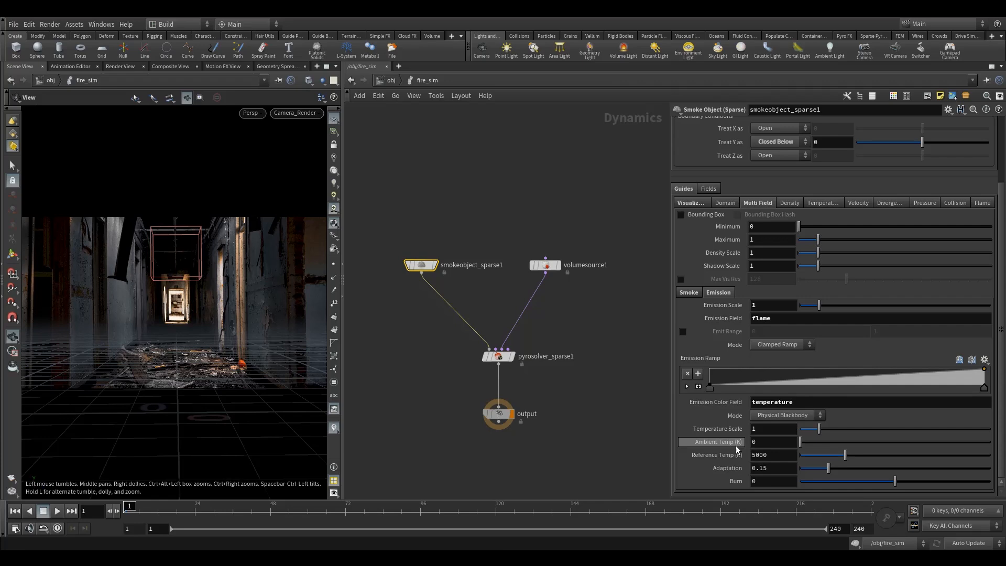
{"action": "left_click_drag", "start_coordinate": [759, 442], "coordinate": [701, 444]}
{"action": "type", "text": "300"}
{"action": "key", "text": "Tab"}
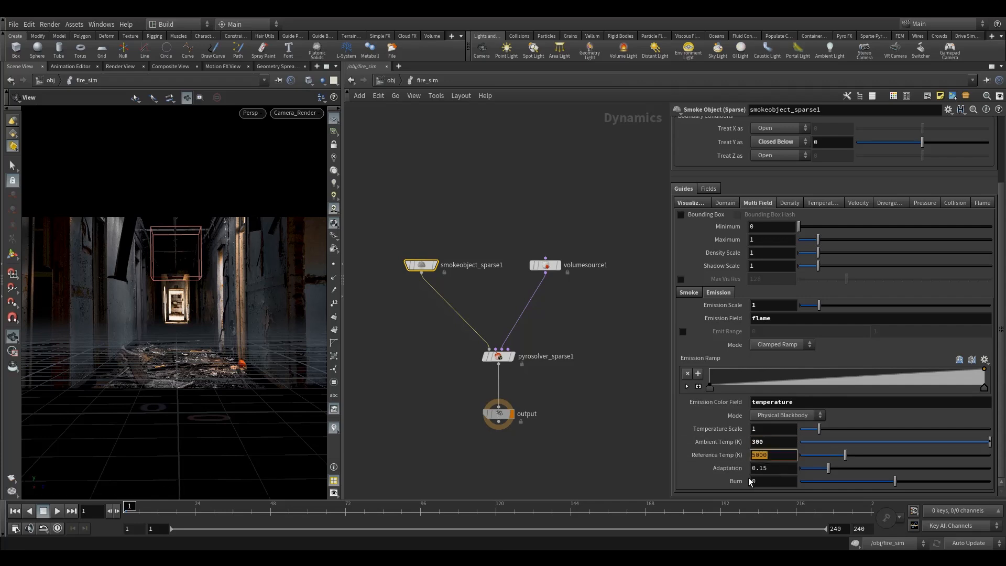
{"action": "type", "text": "2000"}
{"action": "left_click", "coordinate": [626, 432]}
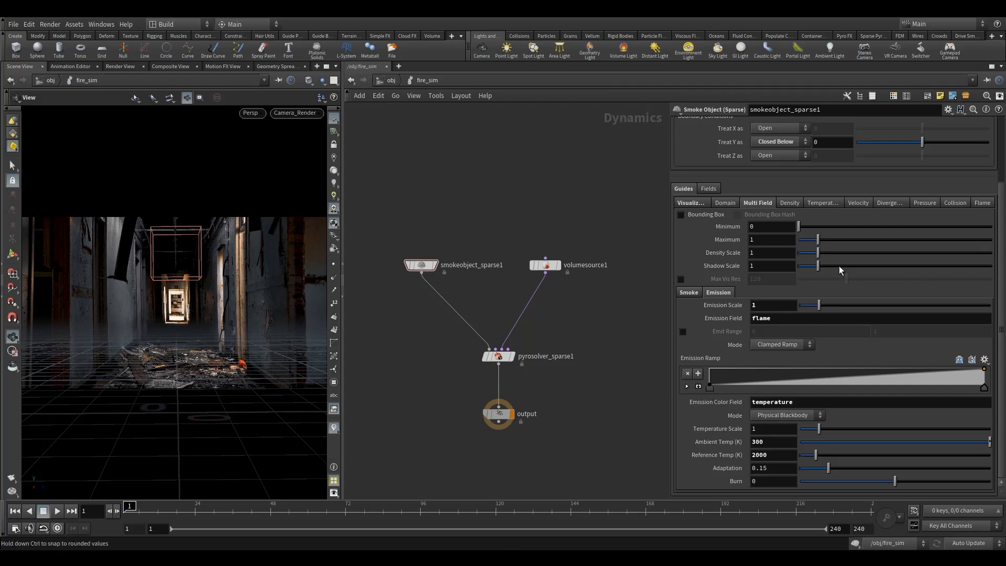
Step: Set the smoke object's Emission Scale to 15 and enable an Emit Range from .1 to .2
{"action": "left_click", "coordinate": [764, 307]}
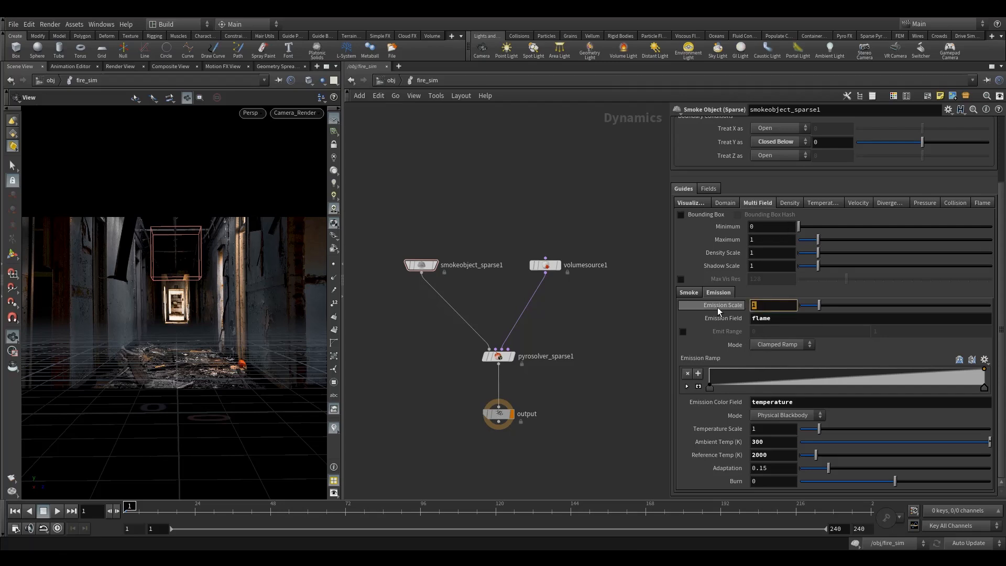
{"action": "type", "text": "5"}
{"action": "key", "text": "Return"}
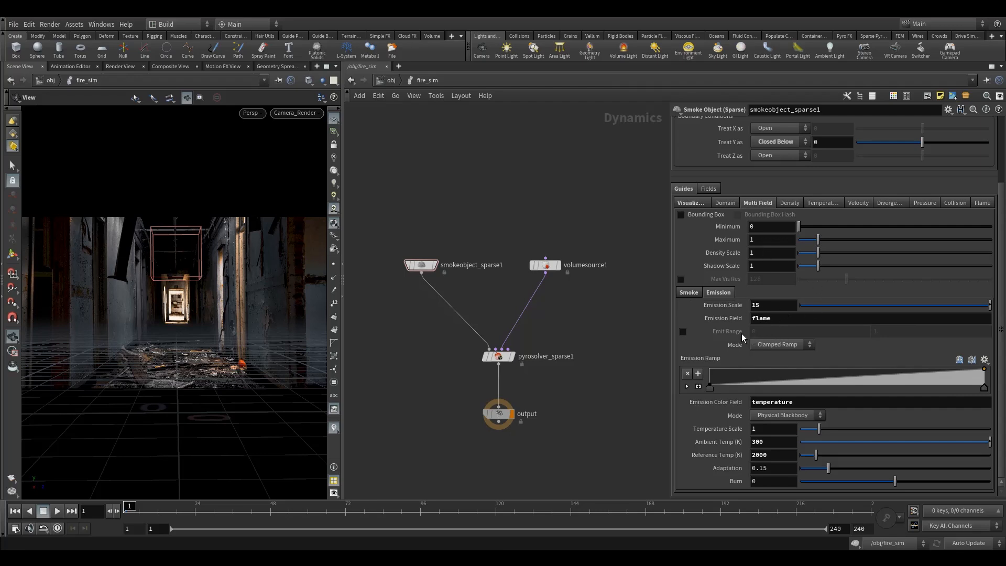
{"action": "left_click", "coordinate": [683, 331]}
{"action": "left_click", "coordinate": [788, 334]}
{"action": "key", "text": "BackSpace"}
{"action": "type", "text": ".1"}
{"action": "left_click", "coordinate": [889, 332]}
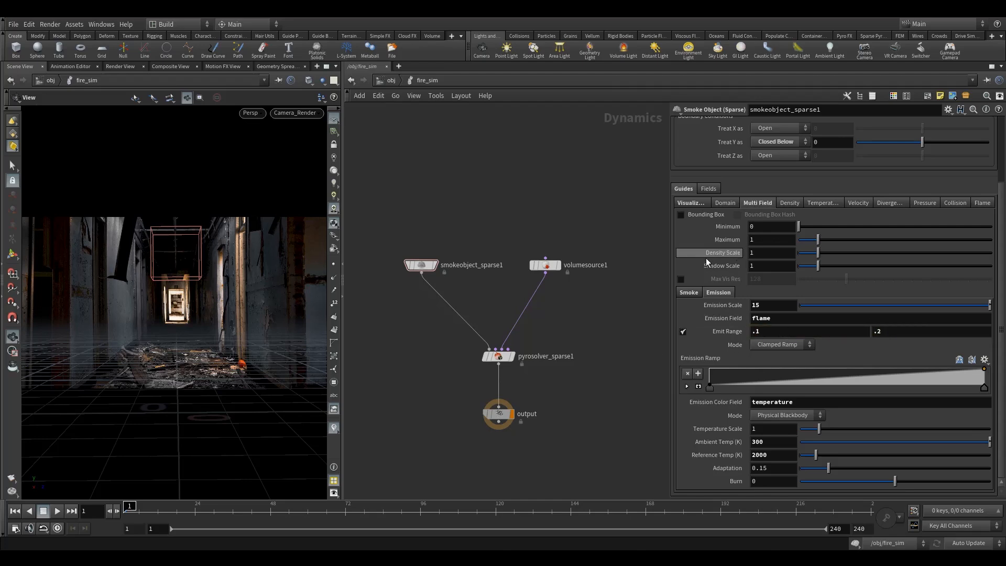
Step: Set the smoke object's multi-field Density Scale to 10 and check its emission and visualization guides
{"action": "left_click", "coordinate": [688, 292]}
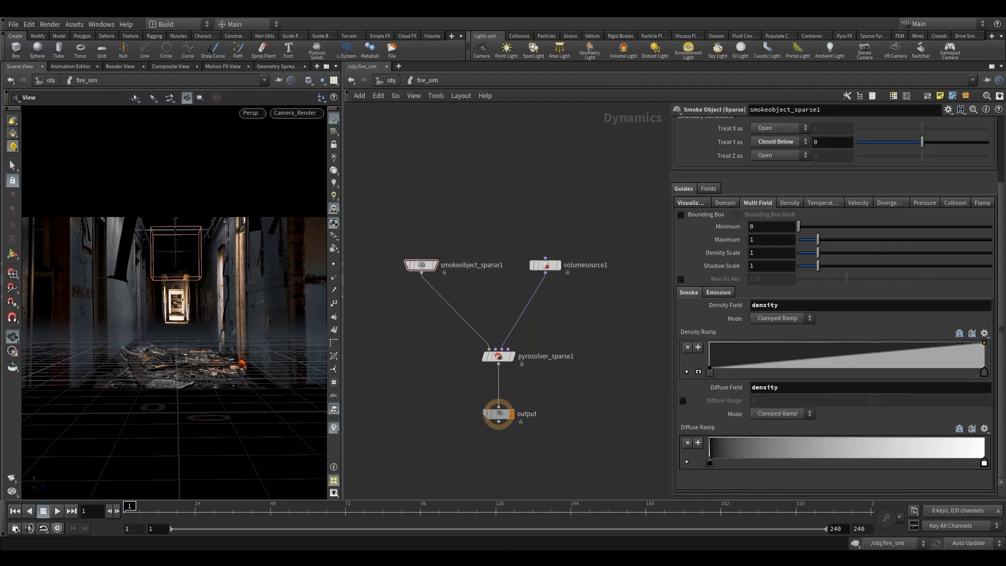
{"action": "left_click", "coordinate": [785, 253]}
{"action": "type", "text": "0"}
{"action": "key", "text": "Return"}
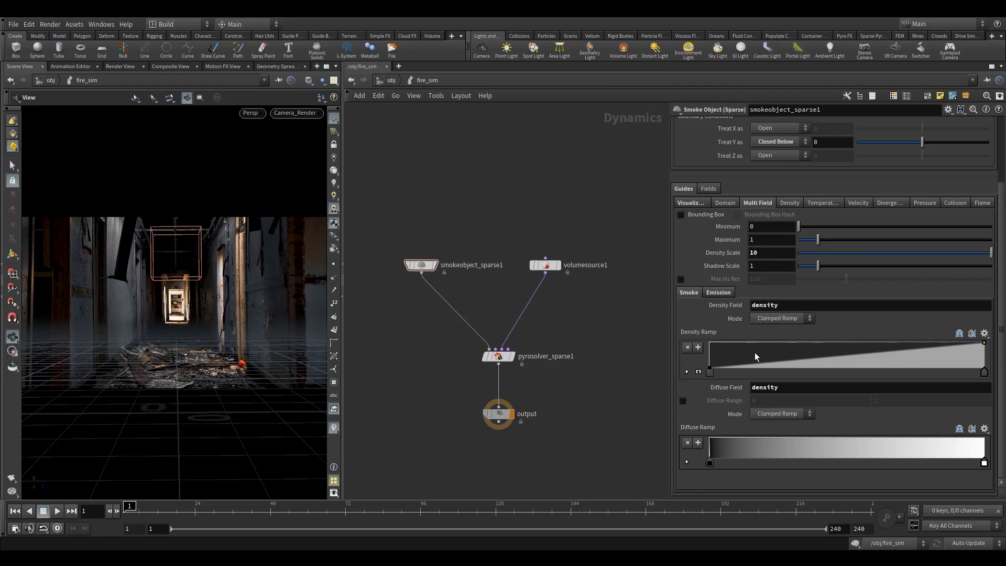
{"action": "left_click", "coordinate": [723, 293]}
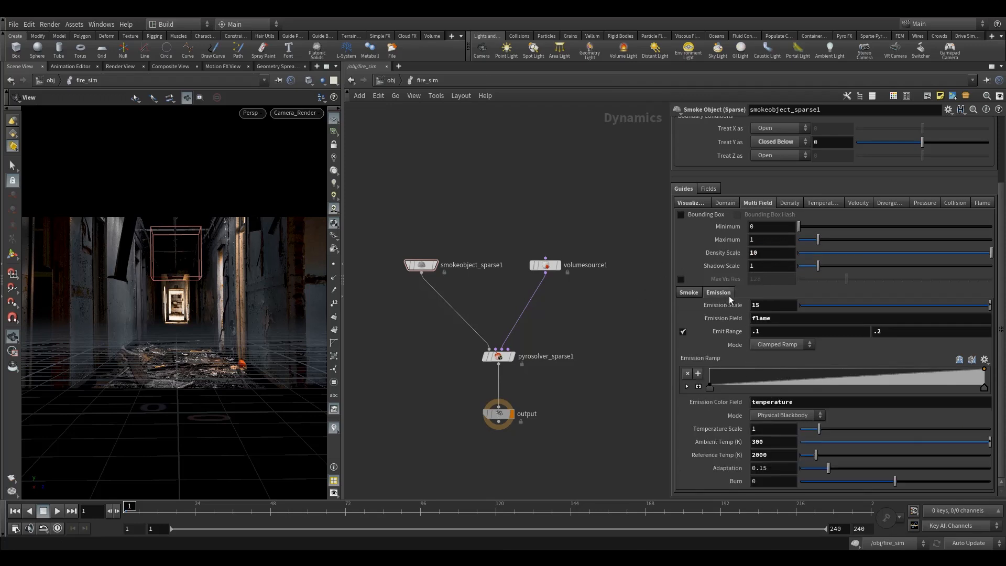
{"action": "left_click", "coordinate": [701, 203]}
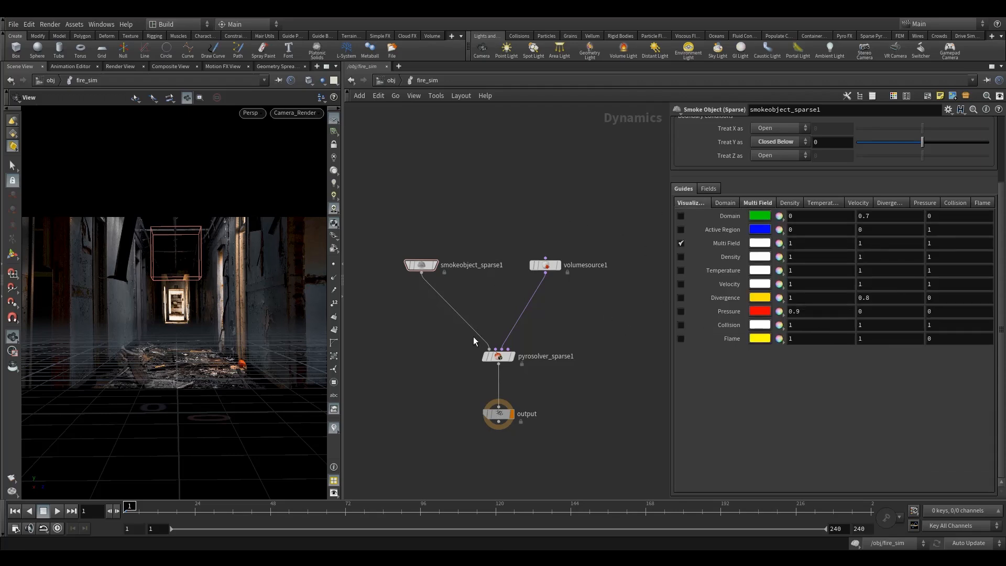
Step: Set the pyro solver's Advection-Reflection to Single-Project
{"action": "left_click", "coordinate": [497, 358]}
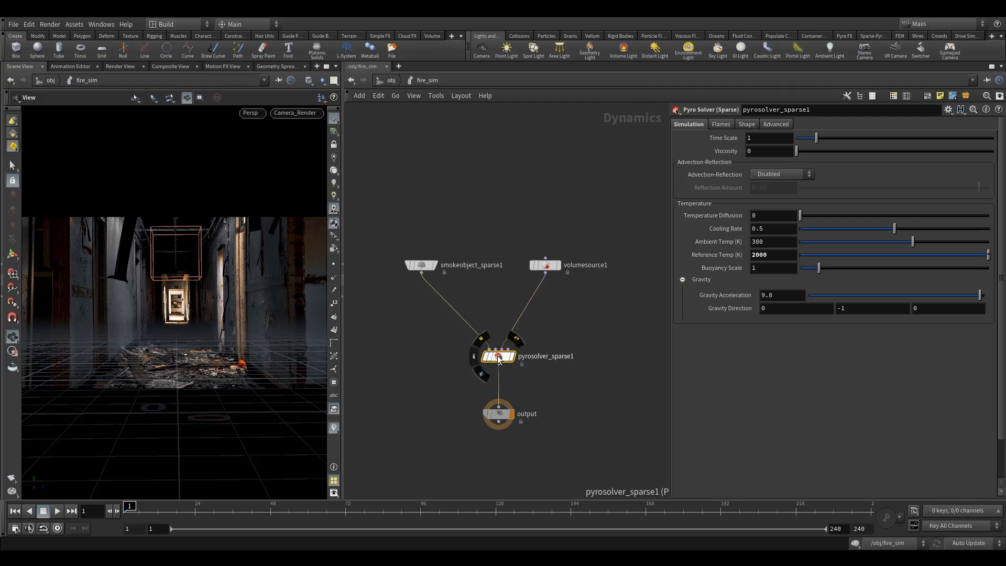
{"action": "left_click_drag", "start_coordinate": [593, 329], "coordinate": [450, 389]}
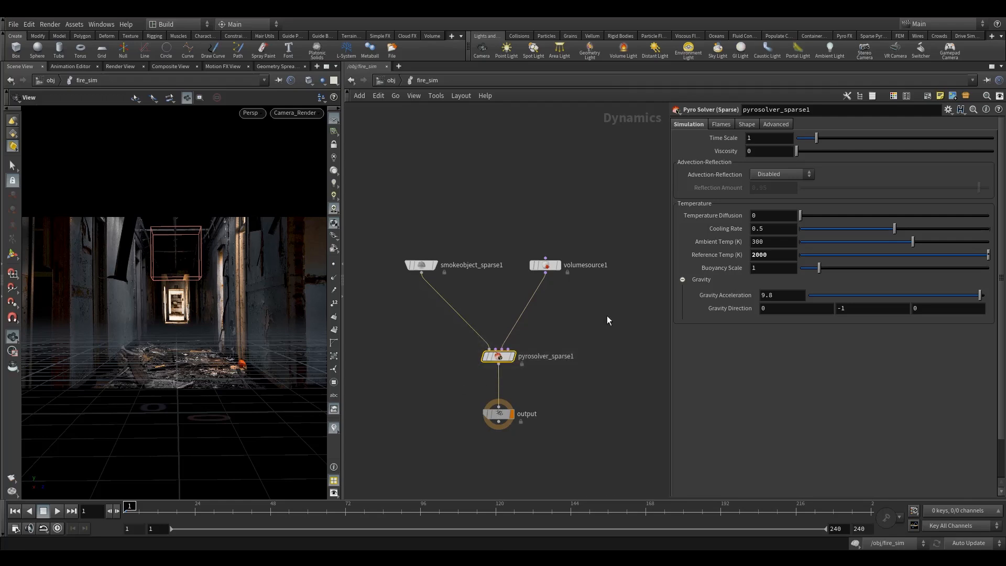
{"action": "left_click", "coordinate": [781, 174]}
{"action": "left_click", "coordinate": [773, 185]}
{"action": "left_click", "coordinate": [755, 174]}
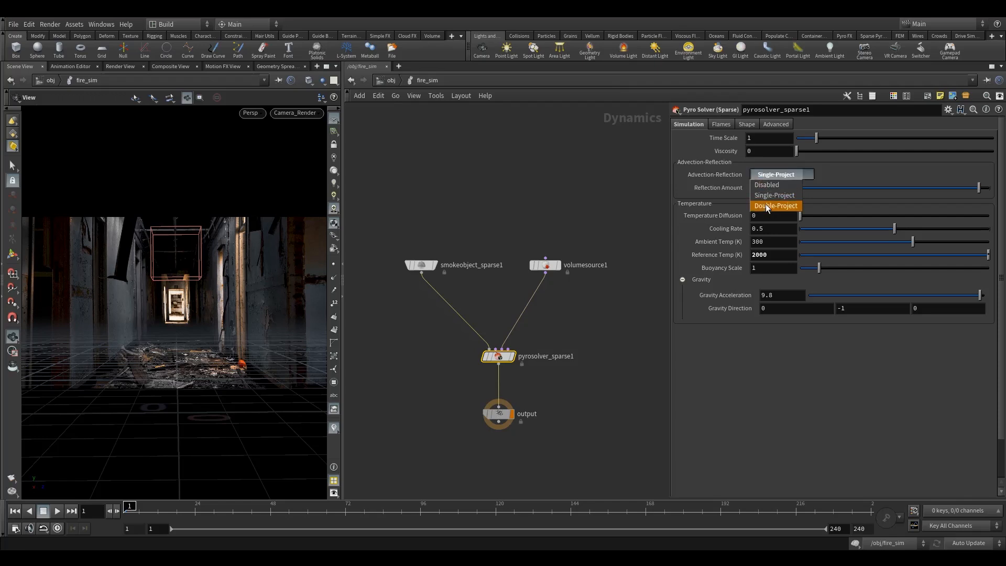
{"action": "left_click", "coordinate": [768, 183]}
{"action": "mouse_move", "coordinate": [724, 177]}
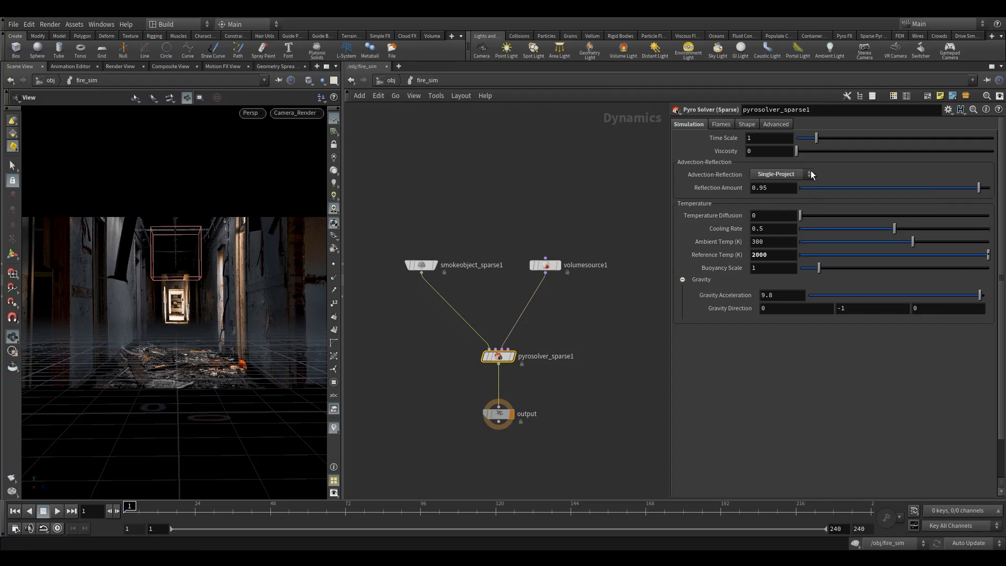
Step: Enable Emit Smoke in the pyro solver's flame settings
{"action": "left_click", "coordinate": [720, 125]}
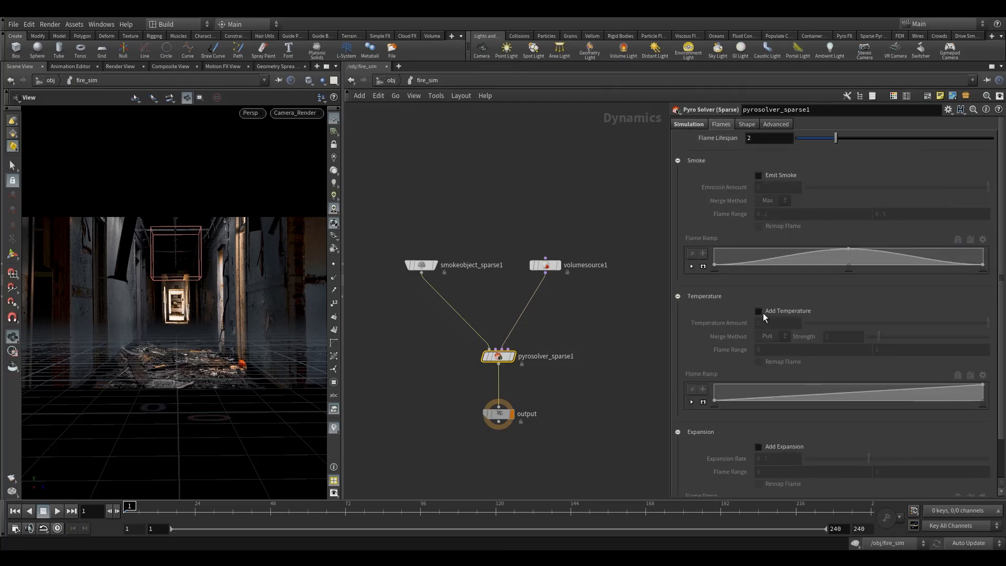
{"action": "mouse_move", "coordinate": [789, 312]}
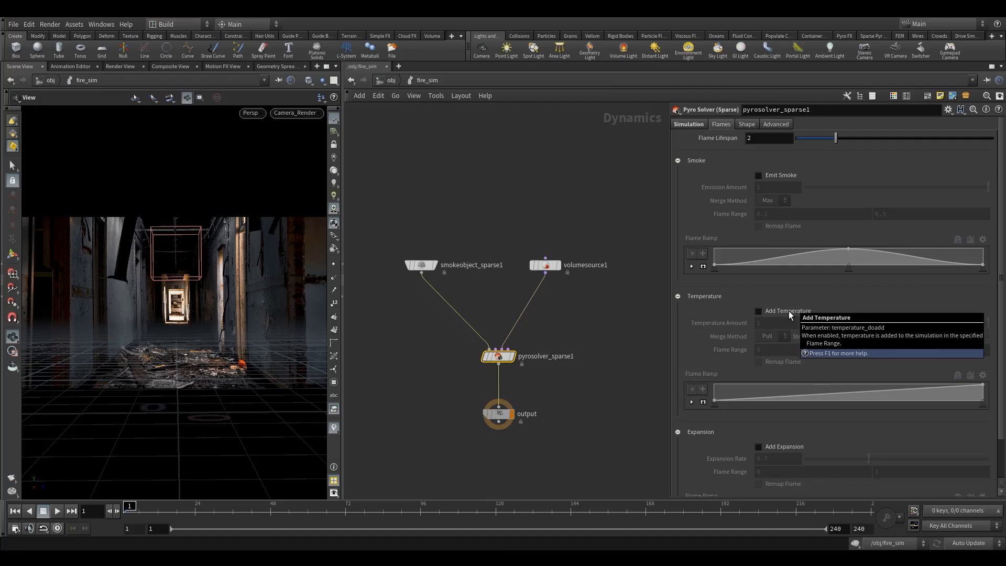
{"action": "scroll", "coordinate": [759, 415], "scroll_direction": "down", "scroll_amount": 1}
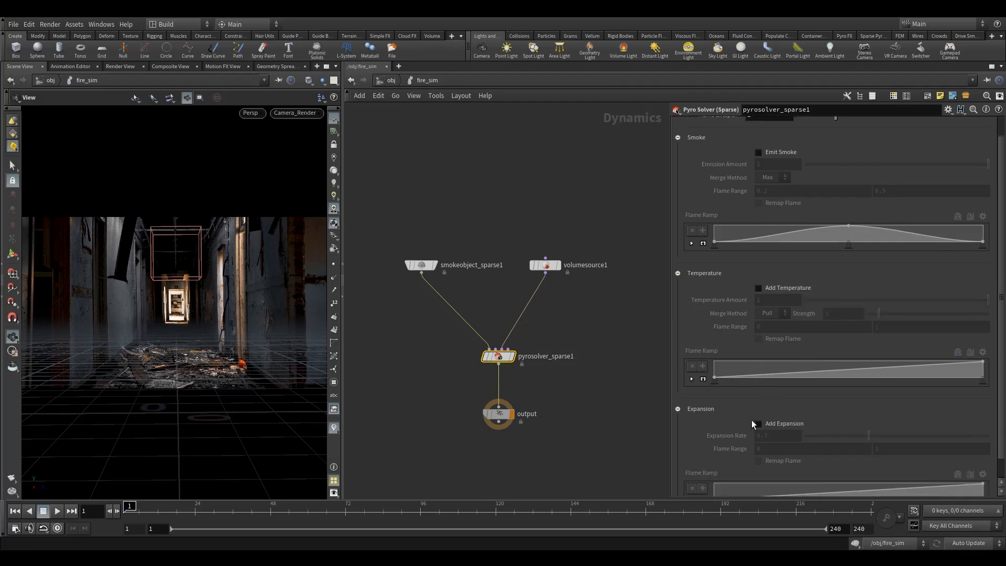
{"action": "mouse_move", "coordinate": [772, 426]}
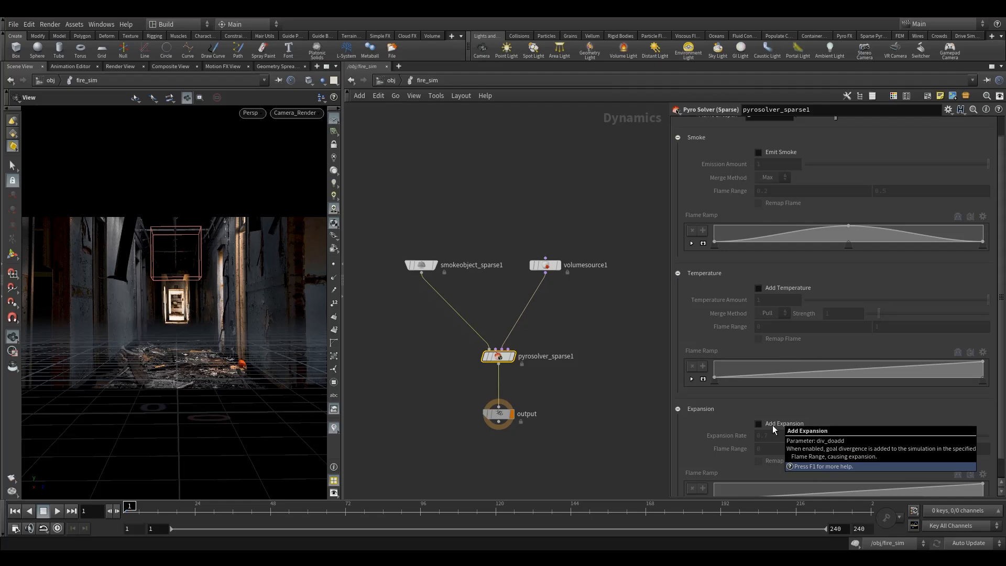
{"action": "scroll", "coordinate": [796, 274], "scroll_direction": "up", "scroll_amount": 1}
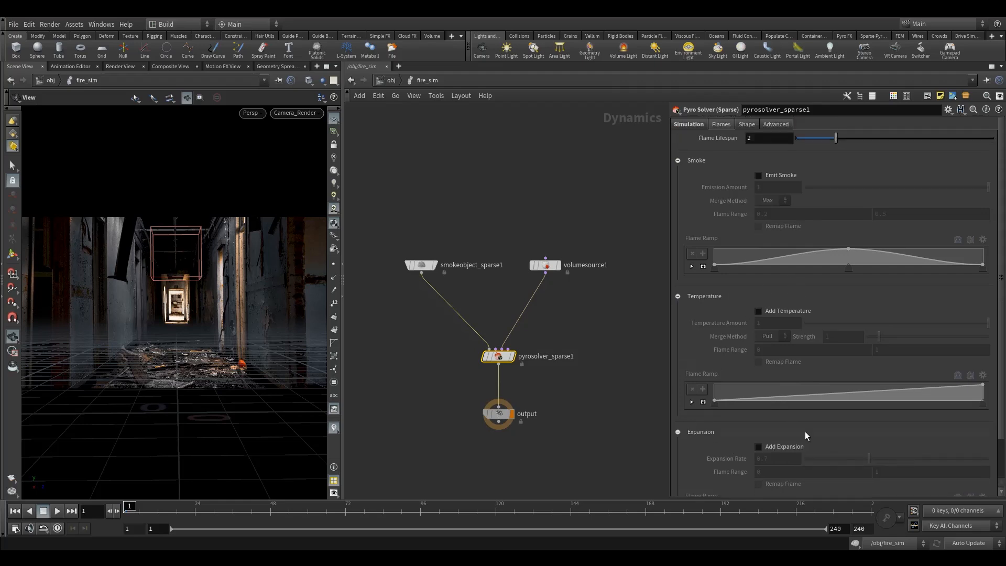
{"action": "left_click", "coordinate": [781, 175]}
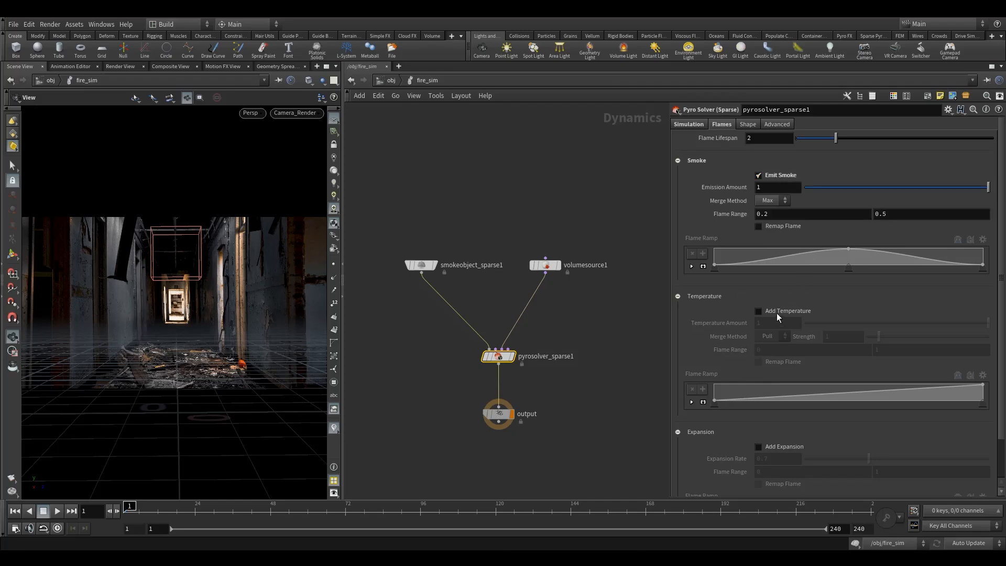
Step: Enable Add Temperature for the solver's flames with a merge Strength of 10, and turn off Dissipation in the shape settings
{"action": "left_click", "coordinate": [778, 311]}
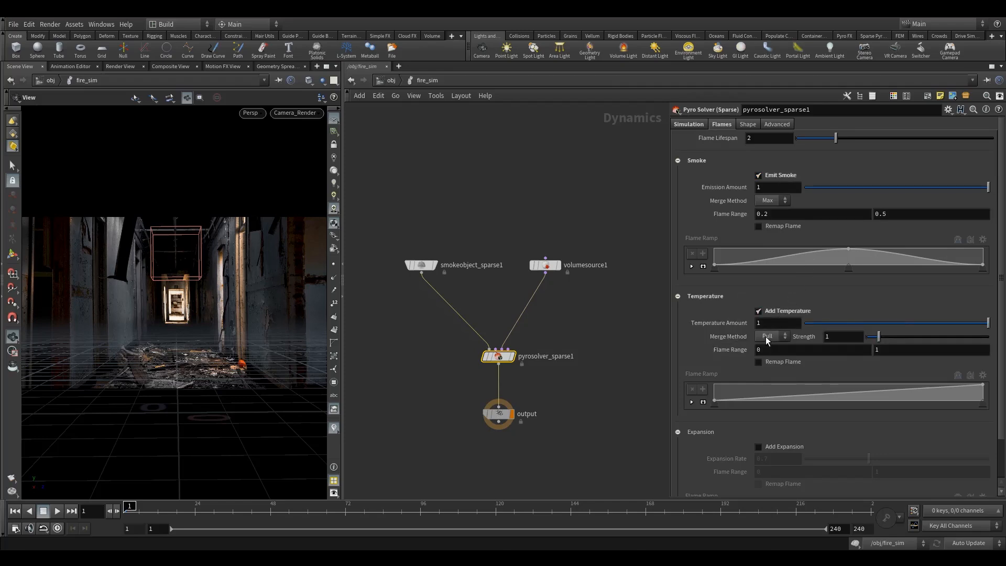
{"action": "left_click", "coordinate": [855, 338]}
{"action": "type", "text": "0"}
{"action": "key", "text": "Return"}
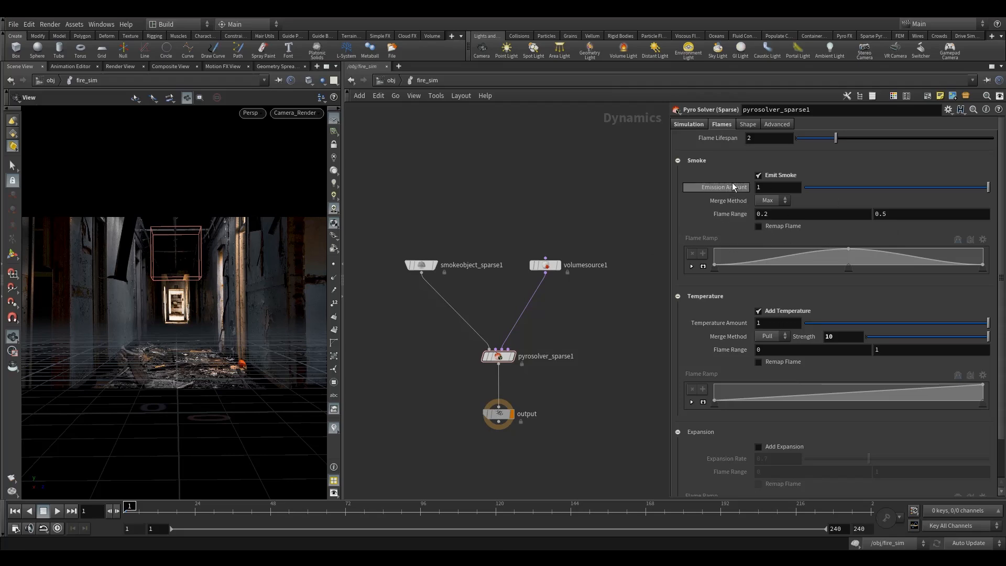
{"action": "left_click", "coordinate": [751, 127]}
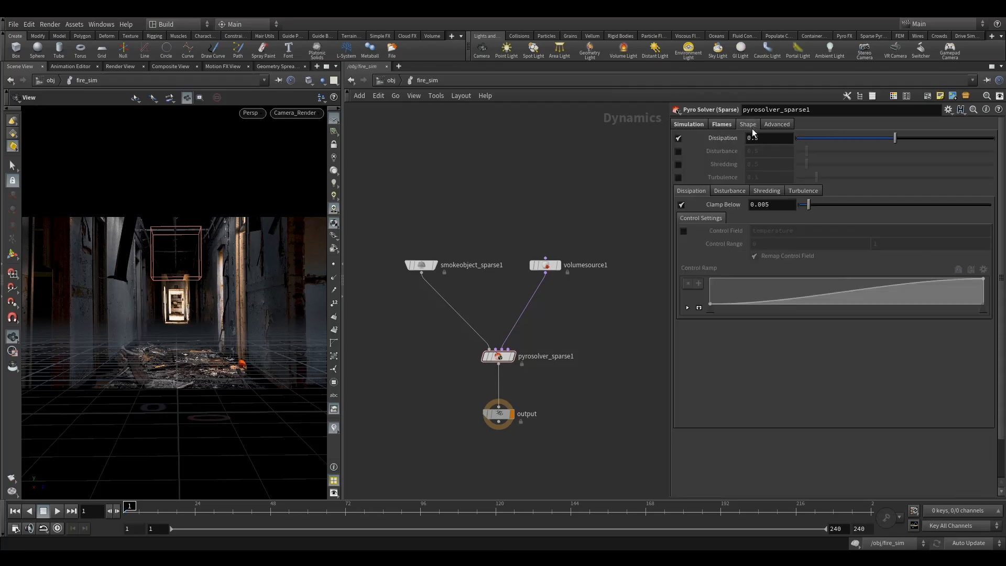
{"action": "left_click", "coordinate": [678, 138]}
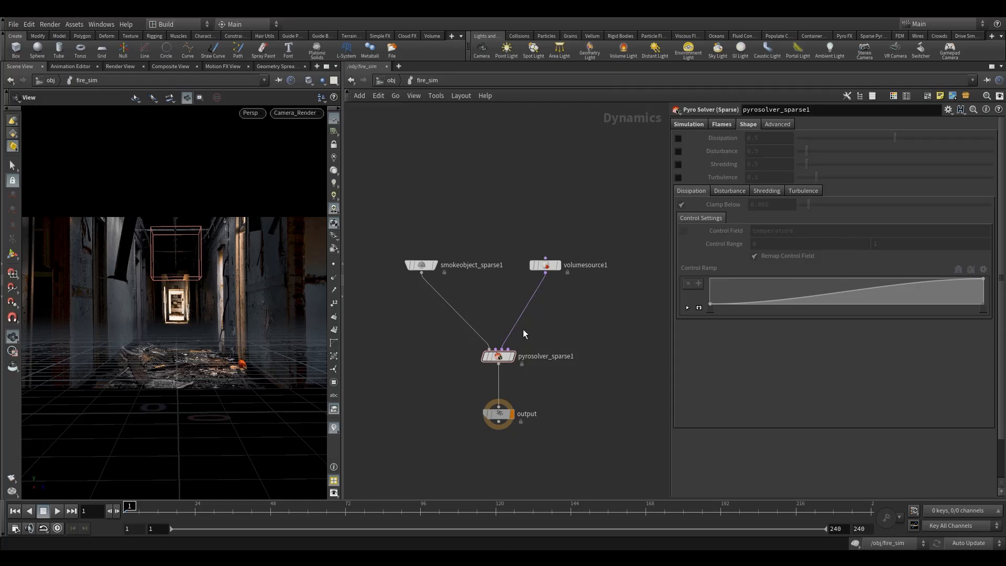
Step: Set the pyro solver's Max Substeps to 2 and its resizing Padding to 0.15
{"action": "left_click", "coordinate": [776, 122]}
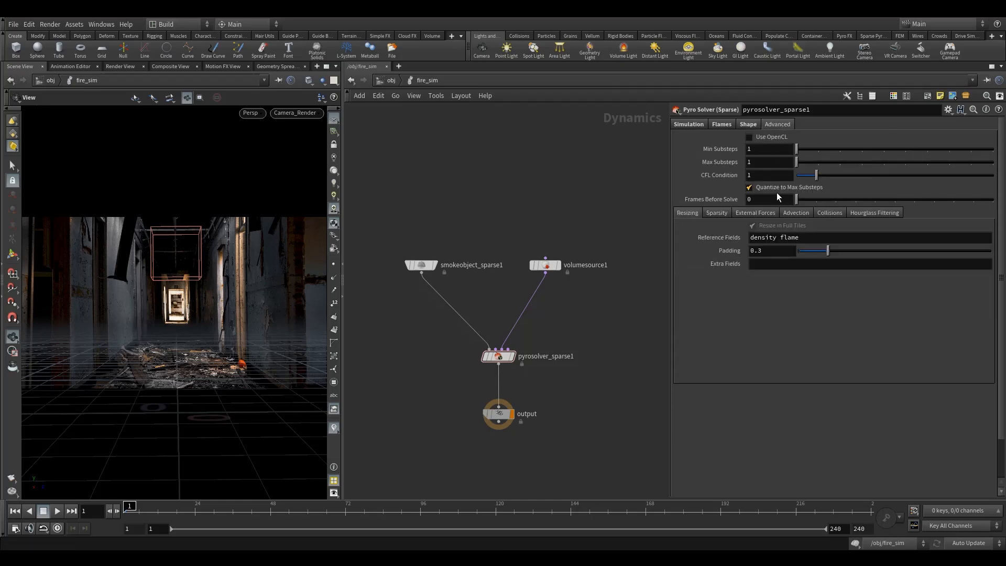
{"action": "left_click_drag", "start_coordinate": [753, 162], "coordinate": [712, 169]}
{"action": "type", "text": "2"}
{"action": "key", "text": "Return"}
{"action": "left_click_drag", "start_coordinate": [761, 256], "coordinate": [758, 257]}
{"action": "type", "text": "15"}
{"action": "key", "text": "Return"}
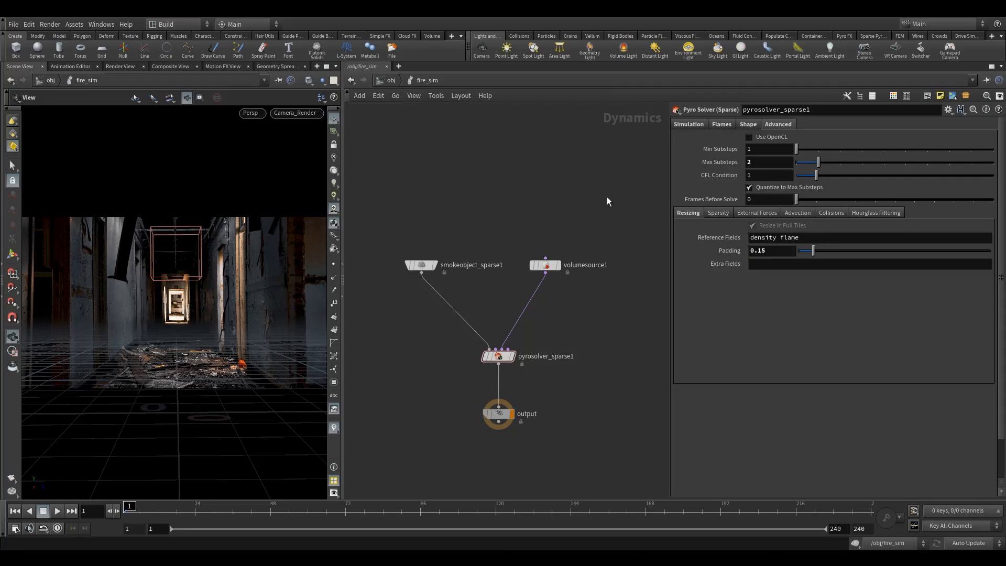
{"action": "left_click_drag", "start_coordinate": [371, 225], "coordinate": [439, 317]}
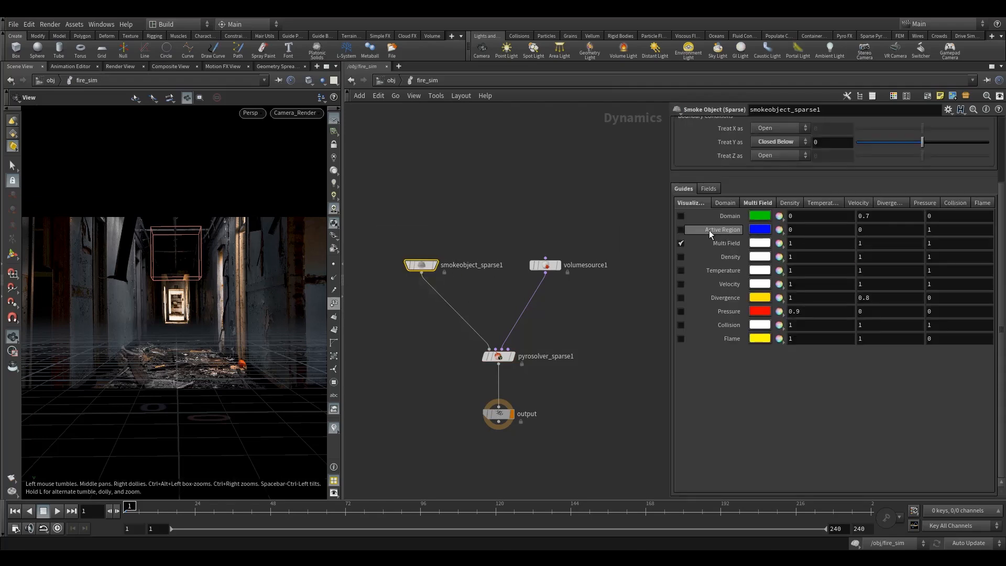
{"action": "left_click_drag", "start_coordinate": [512, 239], "coordinate": [541, 270]}
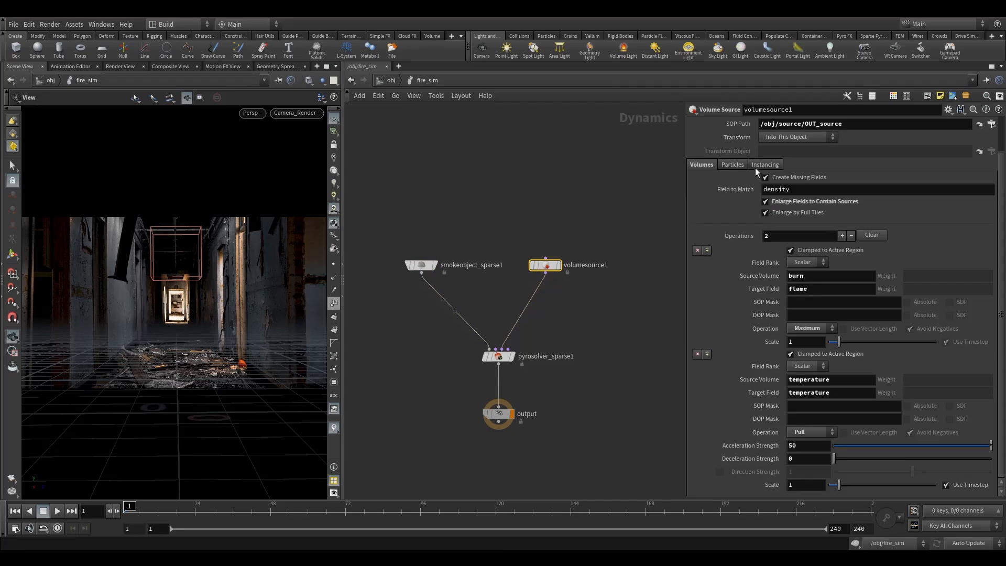
{"action": "left_click_drag", "start_coordinate": [434, 387], "coordinate": [434, 386]}
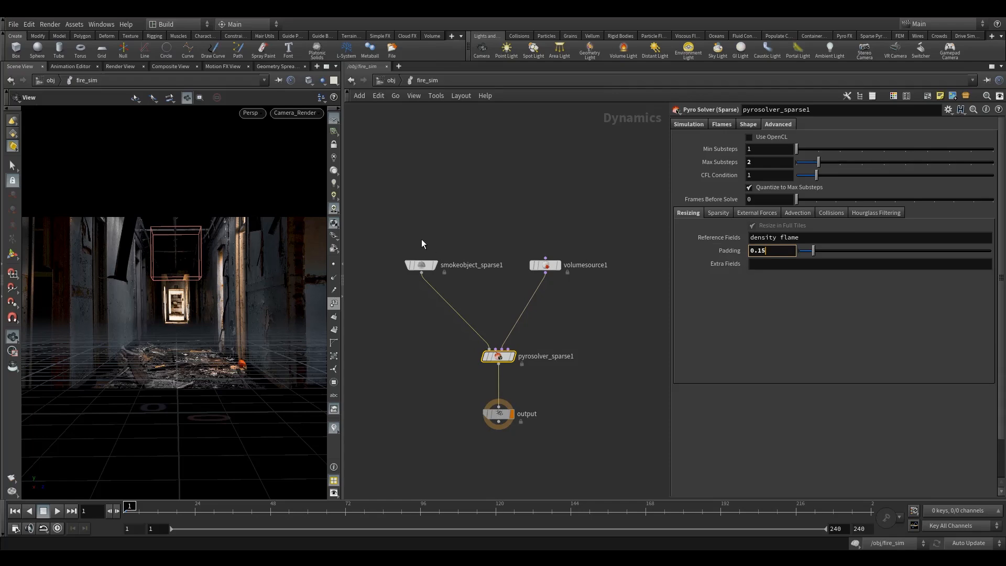
Step: Select the smoke object, hide the other scene objects in the viewport, and inspect the flames and active region at frame 2
{"action": "left_click", "coordinate": [431, 265]}
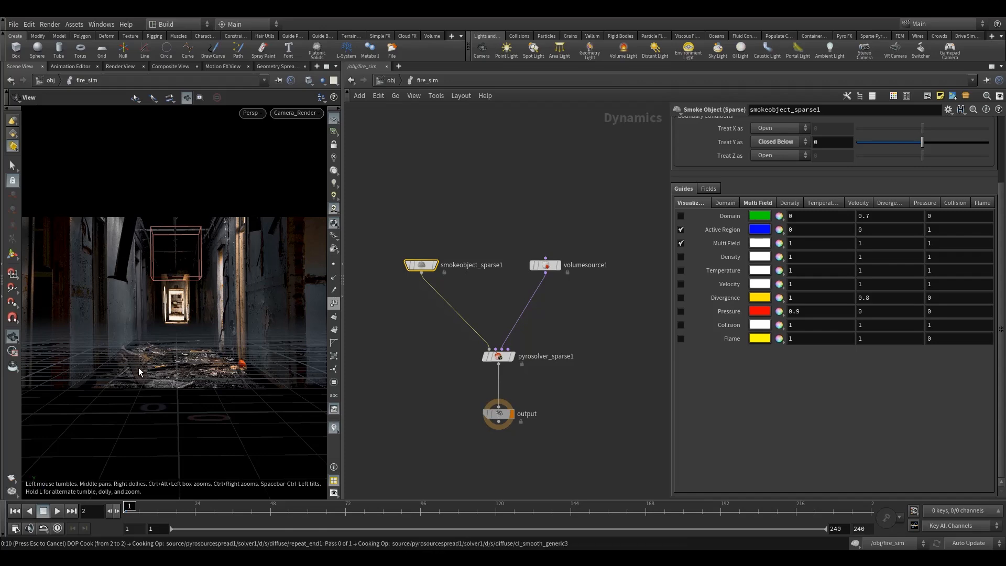
{"action": "left_click_drag", "start_coordinate": [158, 333], "coordinate": [170, 334]}
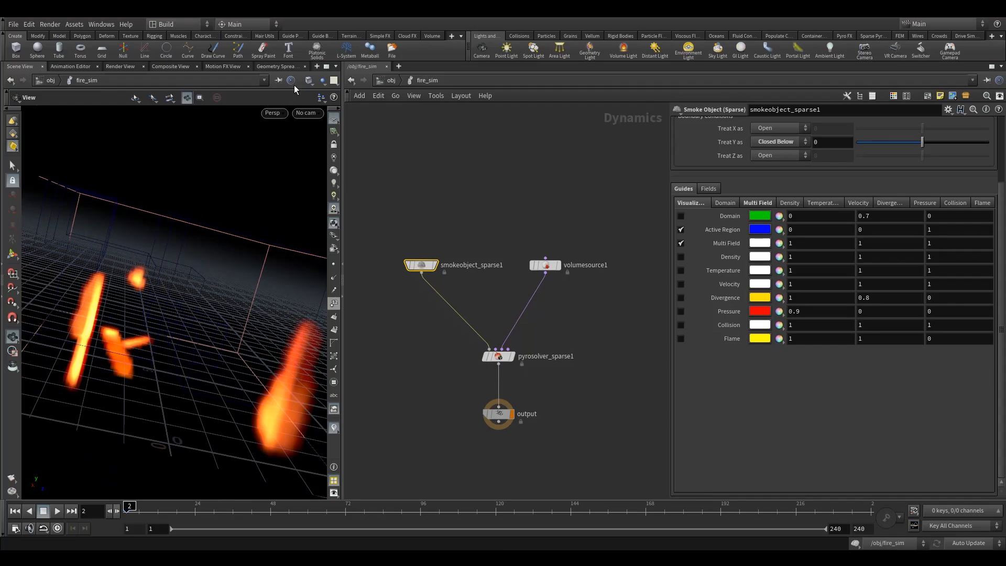
{"action": "left_click", "coordinate": [310, 80]}
{"action": "left_click", "coordinate": [346, 176]}
{"action": "left_click_drag", "start_coordinate": [121, 271], "coordinate": [106, 281]}
{"action": "mouse_move", "coordinate": [162, 300]}
{"action": "left_mouse_down"}
{"action": "mouse_move", "coordinate": [137, 340]}
{"action": "mouse_move", "coordinate": [52, 344]}
{"action": "mouse_move", "coordinate": [254, 292]}
{"action": "mouse_move", "coordinate": [209, 336]}
{"action": "mouse_move", "coordinate": [211, 235]}
{"action": "left_mouse_up"}
{"action": "left_click_drag", "start_coordinate": [223, 300], "coordinate": [196, 276]}
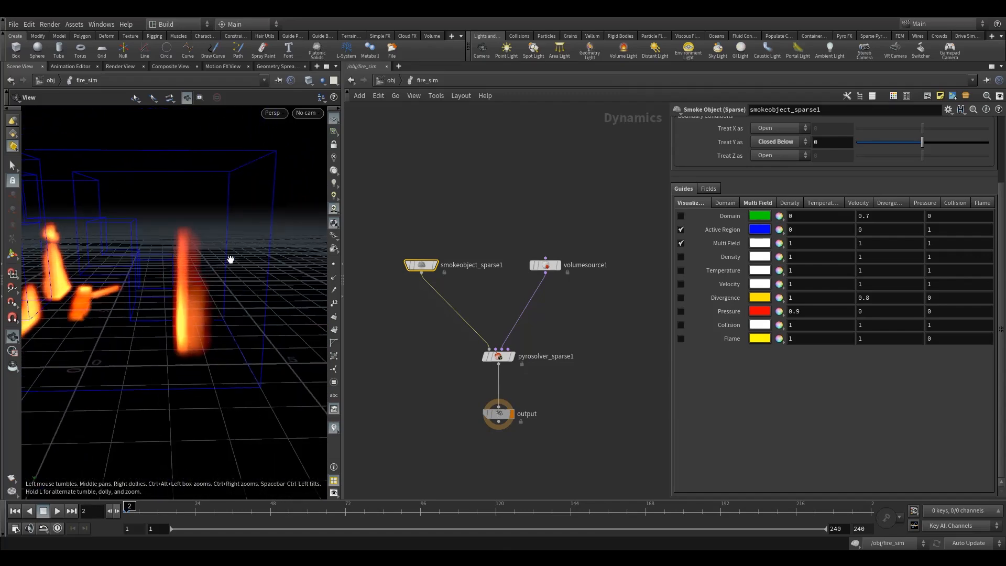
{"action": "left_click_drag", "start_coordinate": [240, 254], "coordinate": [235, 160]}
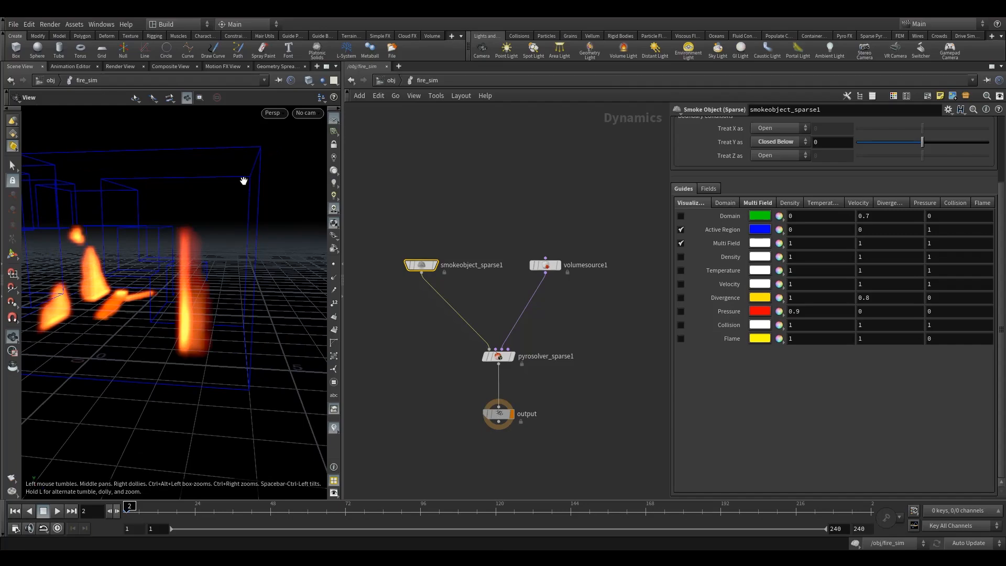
{"action": "left_click_drag", "start_coordinate": [237, 239], "coordinate": [214, 314]}
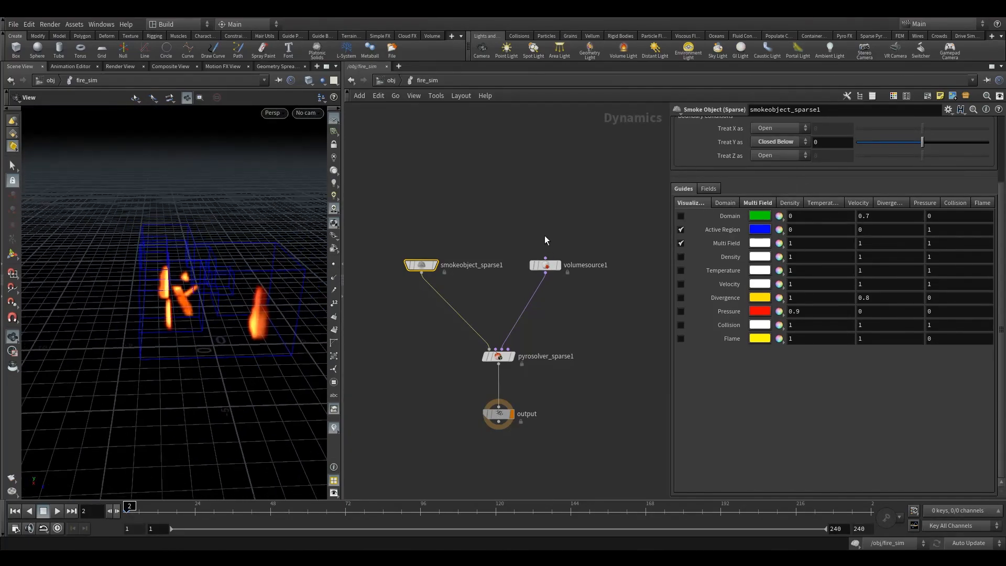
Step: Review the volume source and the pyro solver's Advanced, Shape, Flames and Simulation settings
{"action": "left_click", "coordinate": [549, 265]}
{"action": "left_click", "coordinate": [497, 356]}
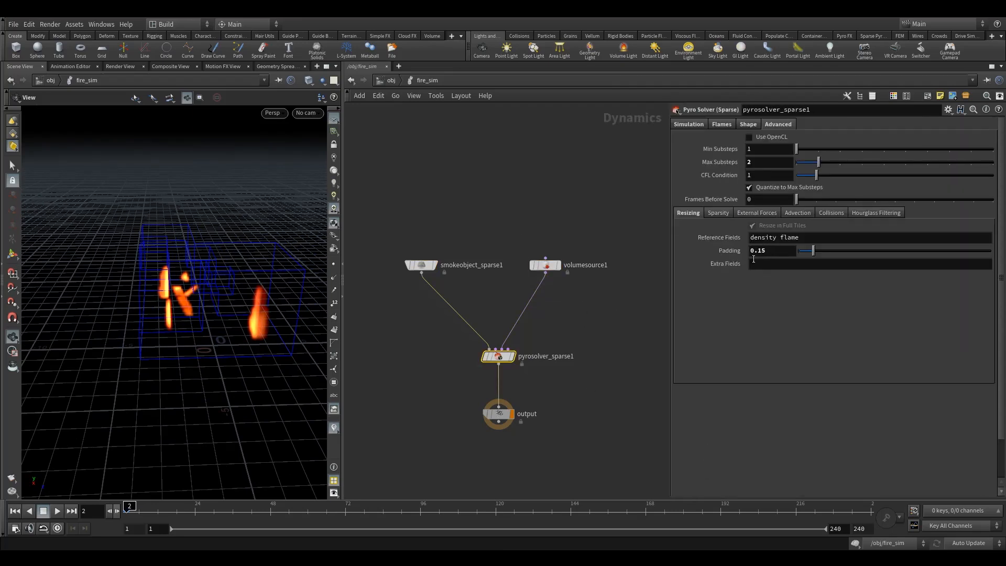
{"action": "left_click", "coordinate": [740, 126]}
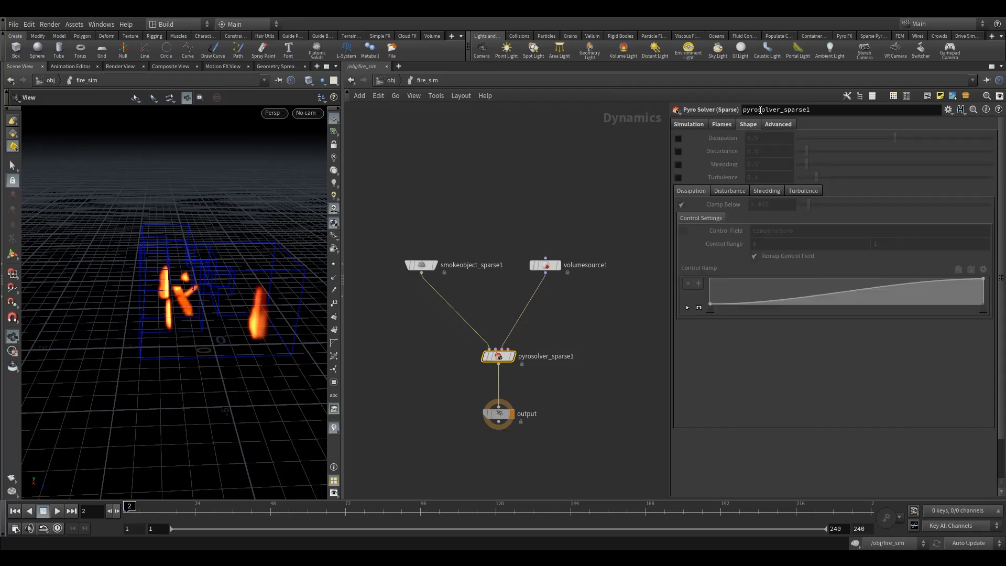
{"action": "left_click", "coordinate": [722, 125]}
{"action": "left_click", "coordinate": [687, 127]}
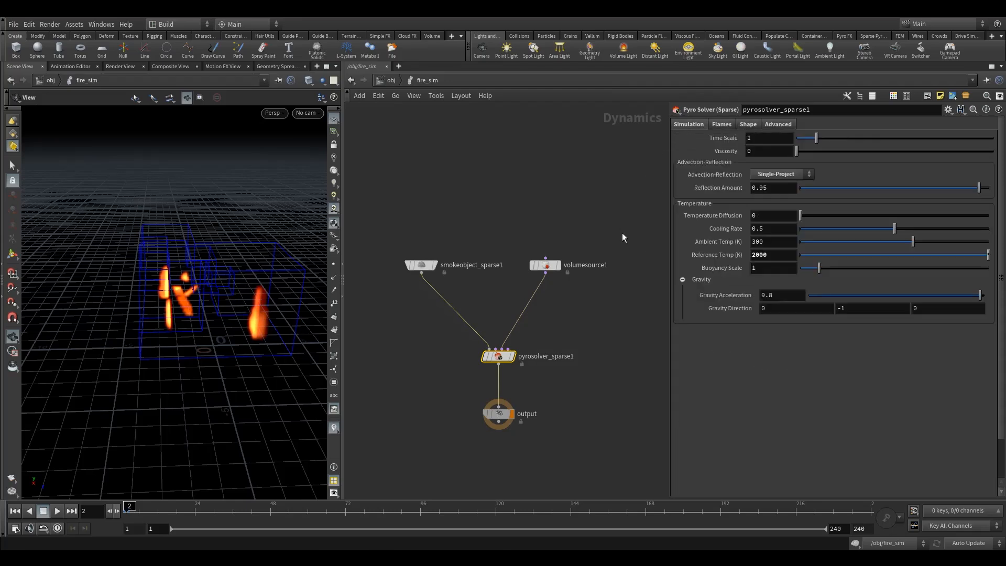
Step: Return to frame 1 and set the smoke object's Voxel Size to 0.05
{"action": "left_click", "coordinate": [421, 265]}
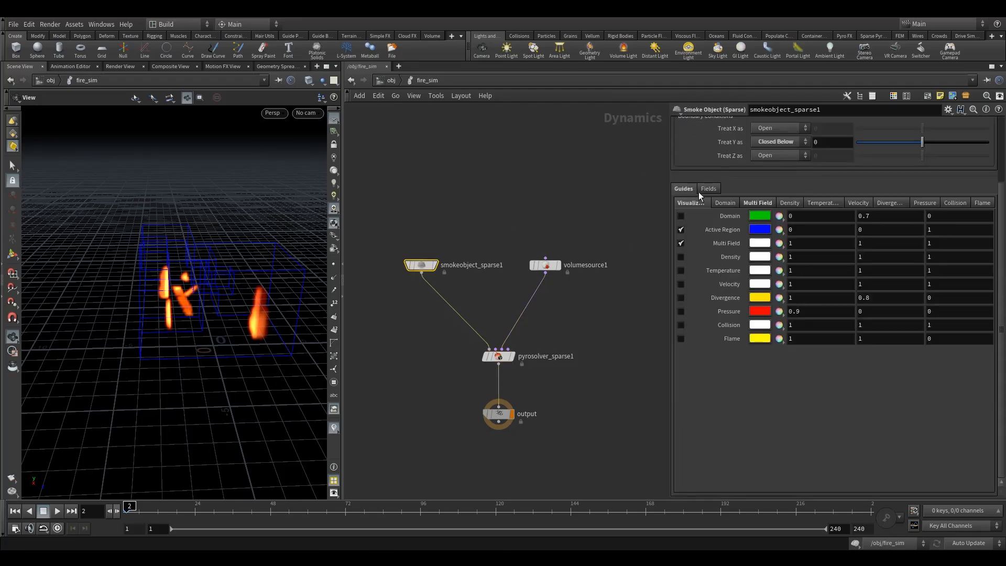
{"action": "scroll", "coordinate": [687, 184], "scroll_direction": "up", "scroll_amount": 4}
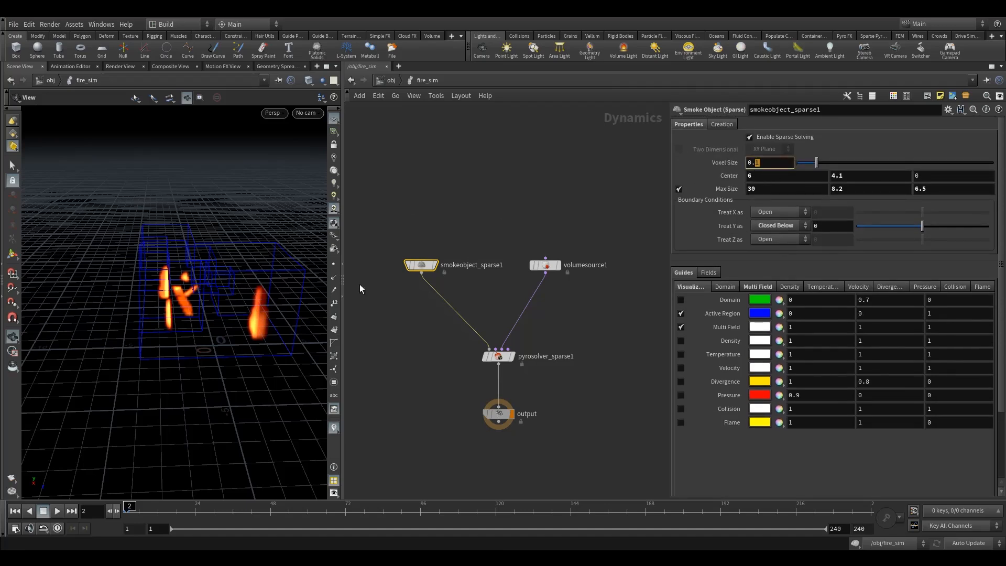
{"action": "left_click", "coordinate": [15, 512]}
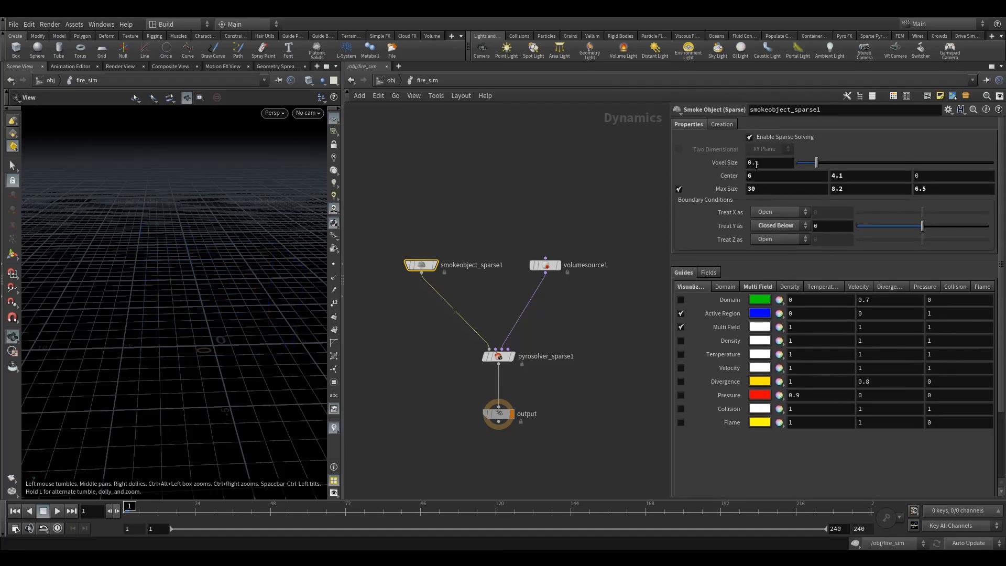
{"action": "left_click", "coordinate": [619, 189]}
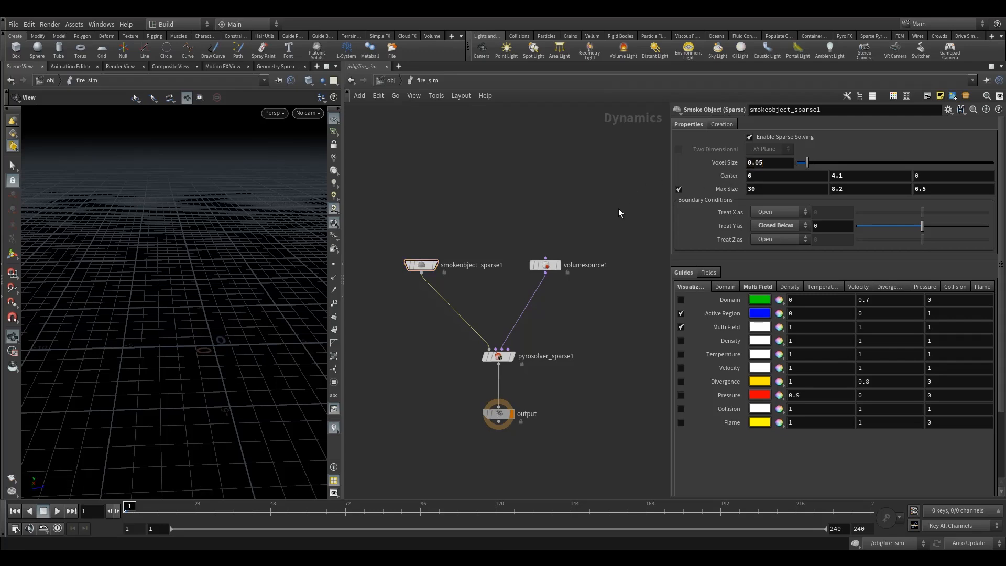
Step: Copy the smoke object's Voxel Size parameter and select volumerasterizeattributes1 in the source network
{"action": "right_click", "coordinate": [769, 163]}
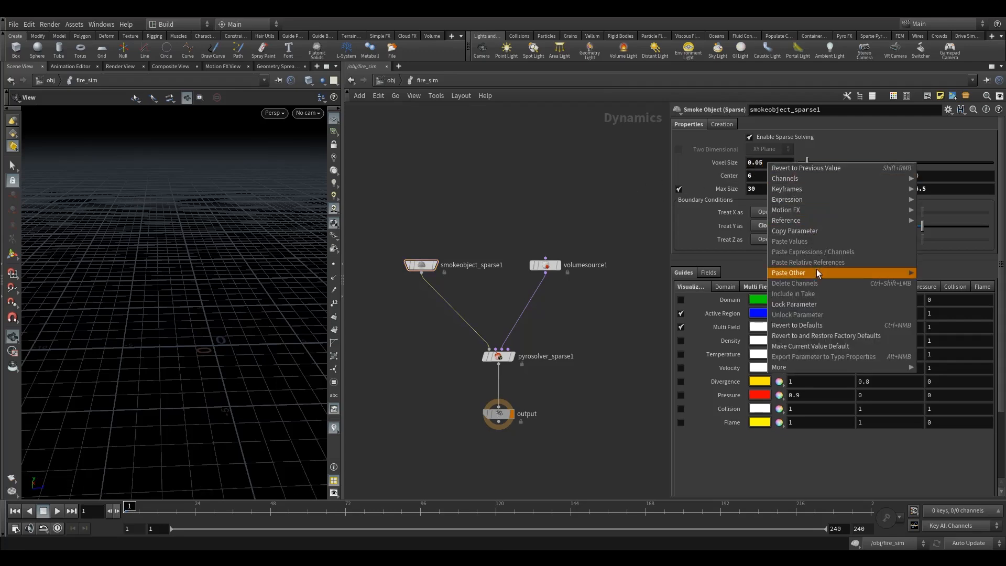
{"action": "left_click", "coordinate": [800, 230]}
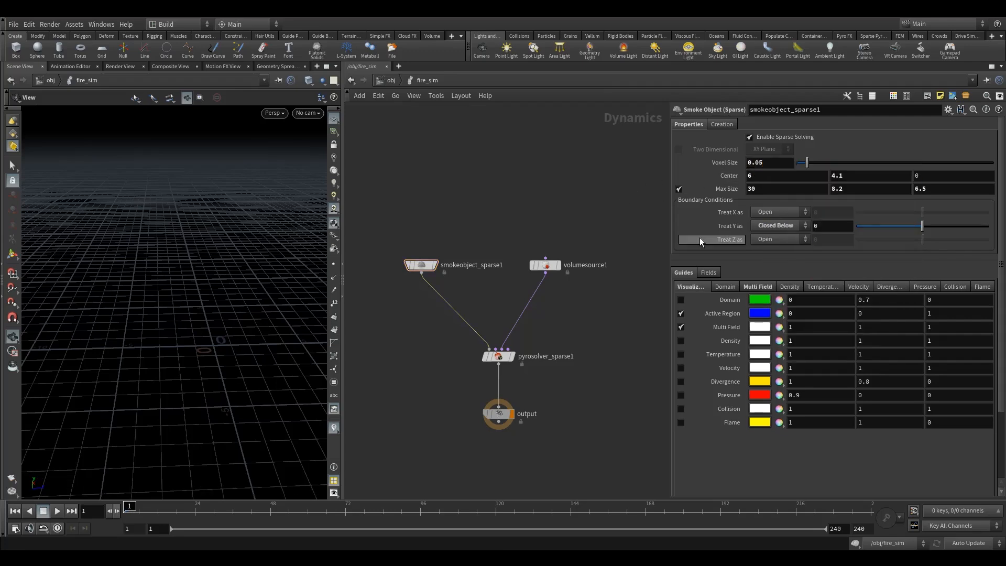
{"action": "left_click", "coordinate": [389, 80]}
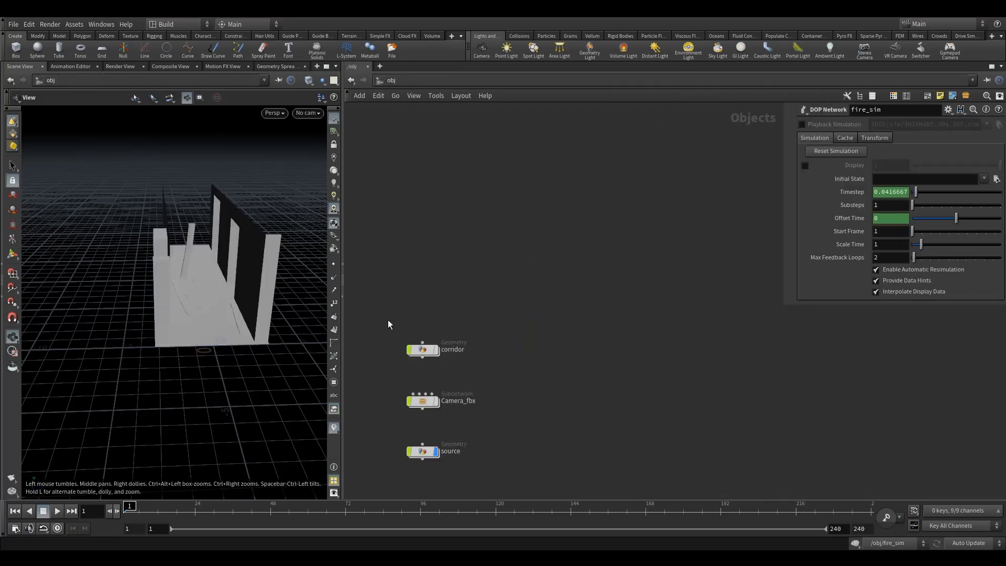
{"action": "key", "text": "h"}
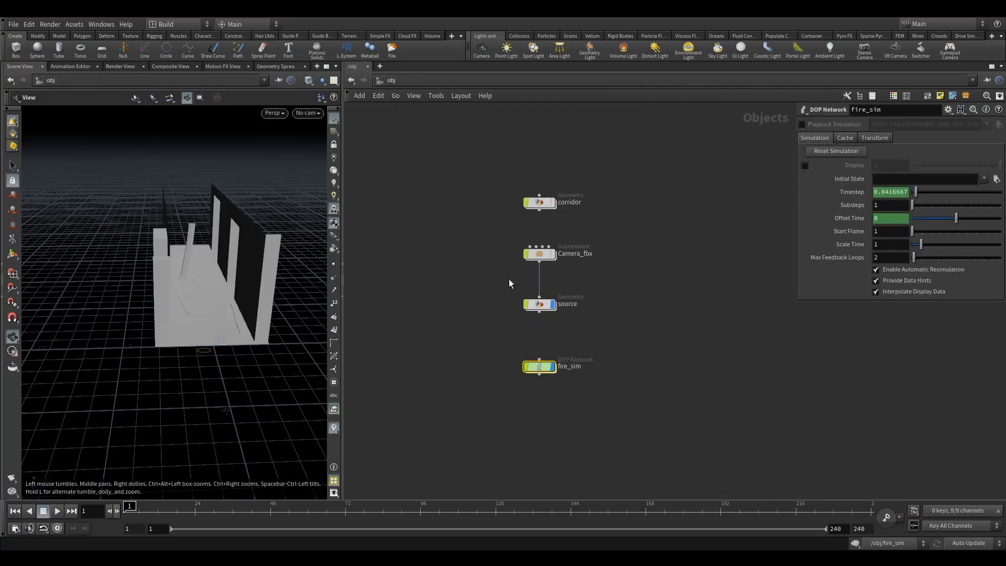
{"action": "key", "text": "y"}
{"action": "left_click_drag", "start_coordinate": [515, 275], "coordinate": [555, 283]}
{"action": "double_click", "coordinate": [539, 307]}
{"action": "middle_click_drag", "start_coordinate": [538, 309], "coordinate": [478, 246]}
{"action": "scroll", "coordinate": [566, 299], "scroll_direction": "up", "scroll_amount": 4}
{"action": "left_click", "coordinate": [601, 316]}
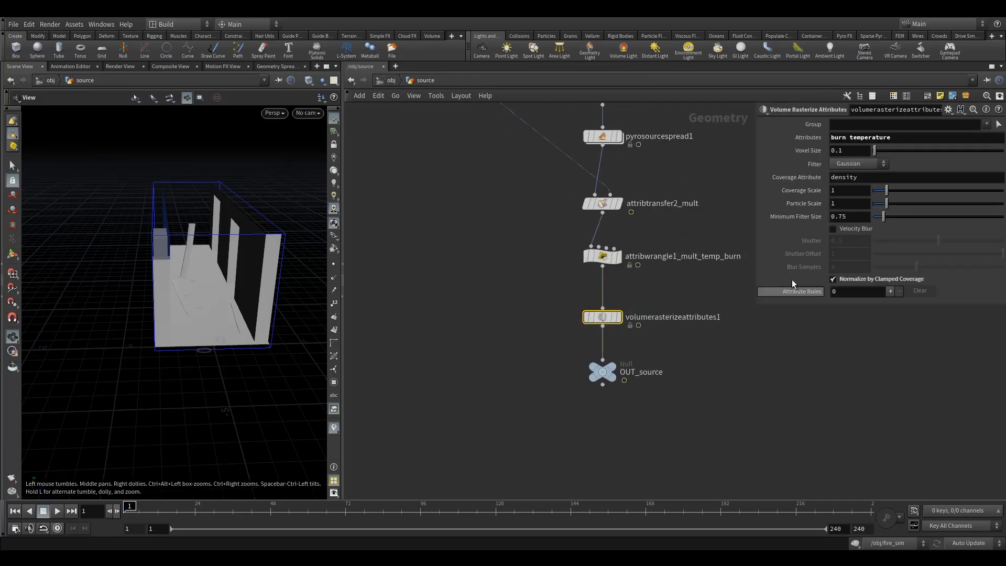
Step: Link the rasterize node's Voxel Size to the smoke object's with a pasted relative reference, removing the stray digits after the divsize expression
{"action": "left_click", "coordinate": [845, 150]}
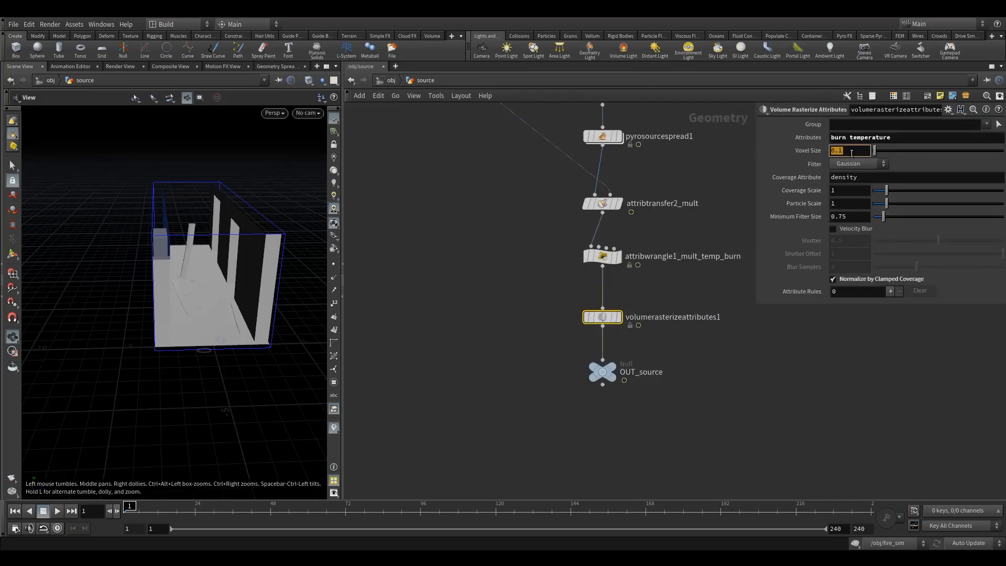
{"action": "right_click", "coordinate": [850, 153]}
{"action": "left_click", "coordinate": [870, 253]}
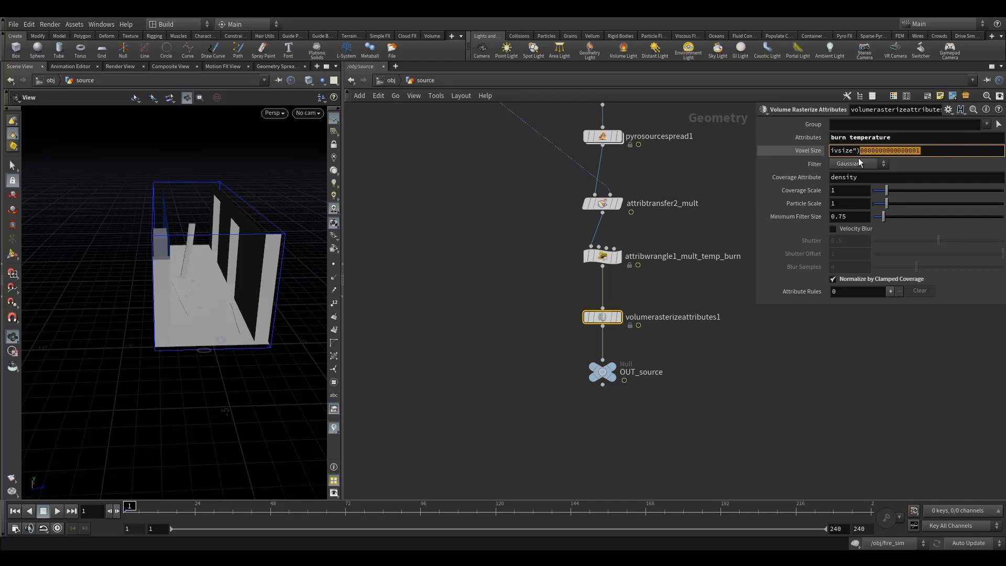
{"action": "key", "text": "BackSpace"}
{"action": "left_click", "coordinate": [703, 180]}
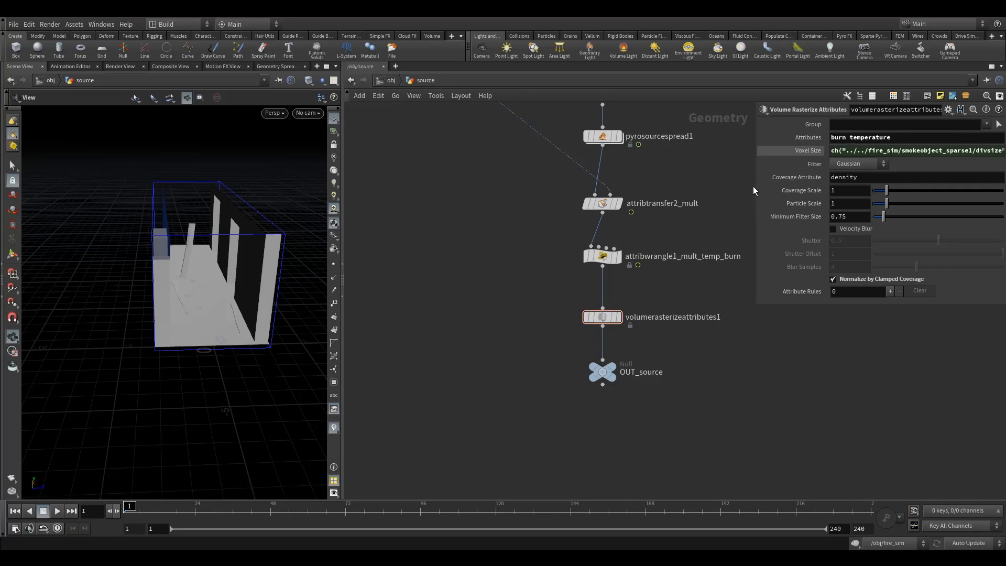
{"action": "left_click", "coordinate": [818, 150]}
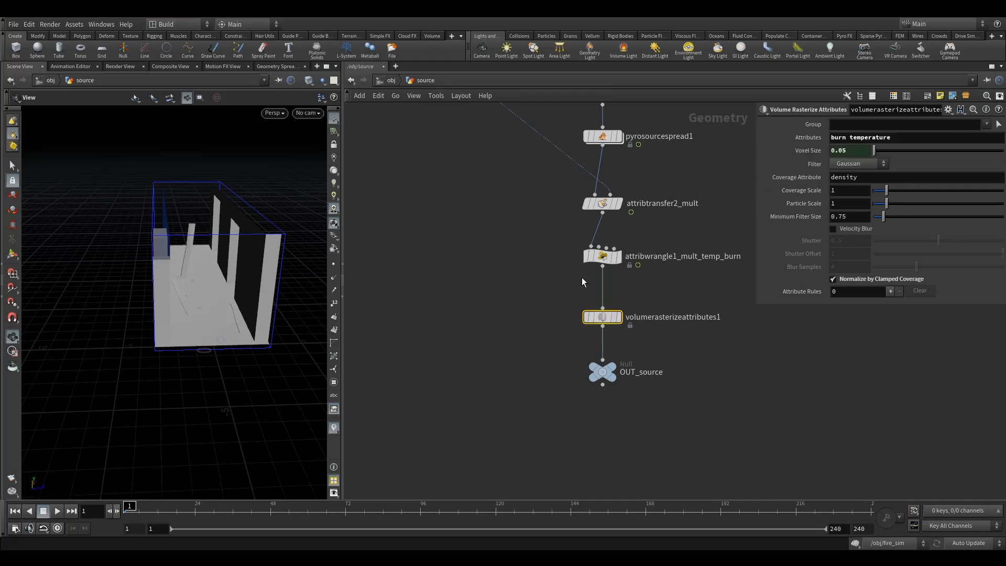
{"action": "middle_click_drag", "start_coordinate": [544, 253], "coordinate": [509, 309]}
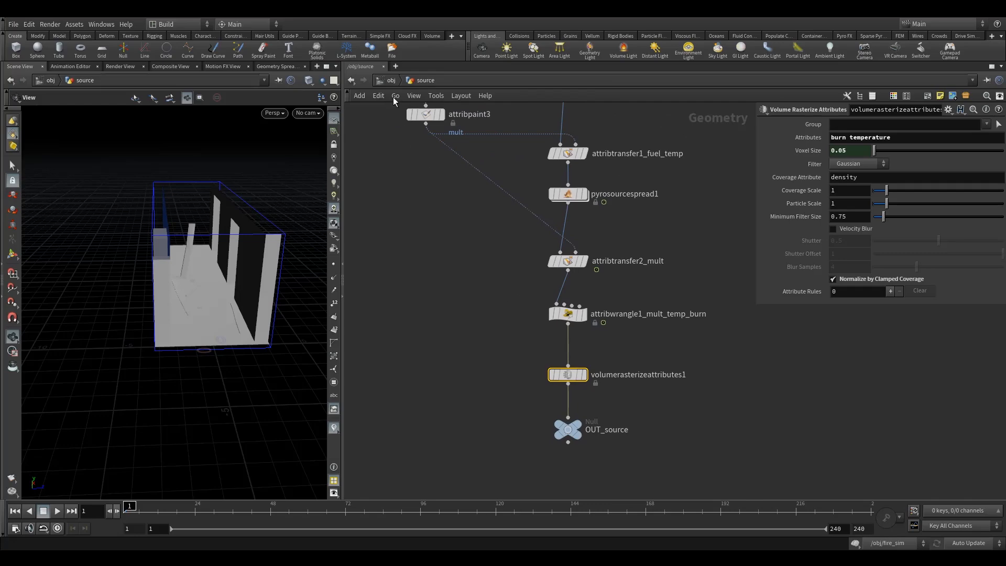
Step: Return to the fire_sim network and view the scene through Camera_Render
{"action": "key", "text": "u"}
{"action": "left_click", "coordinate": [539, 366]}
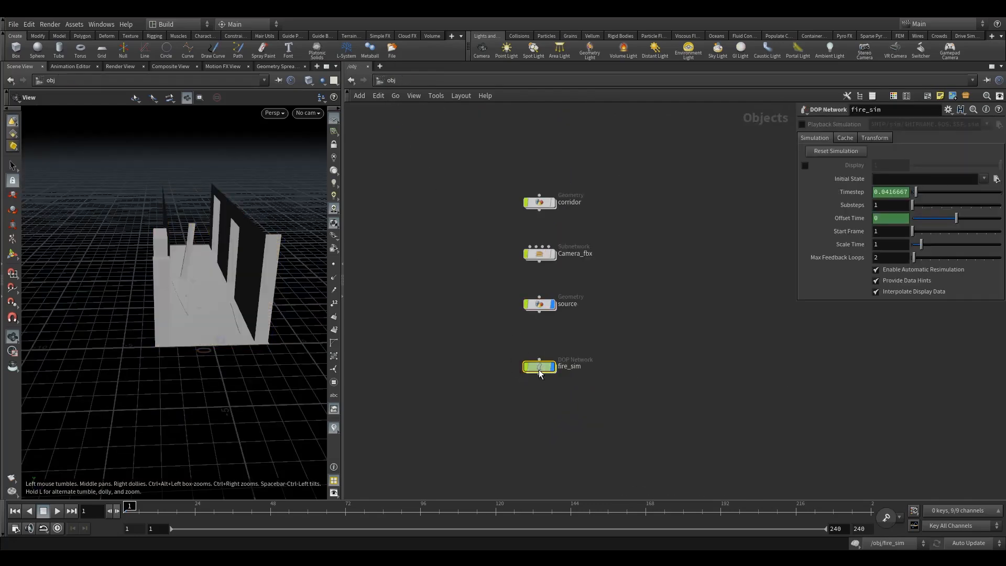
{"action": "key", "text": "i"}
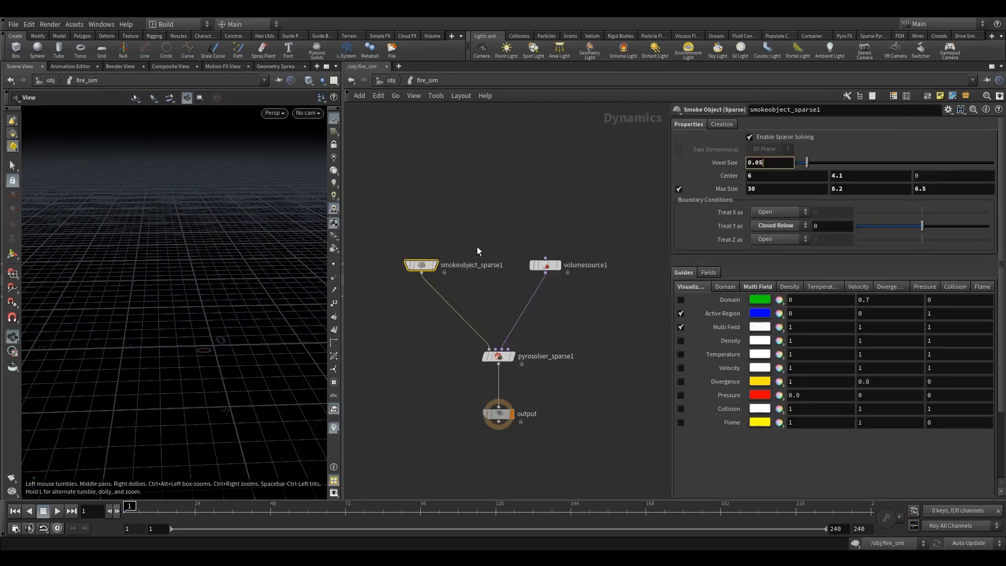
{"action": "left_click", "coordinate": [308, 113]}
{"action": "left_click", "coordinate": [320, 126]}
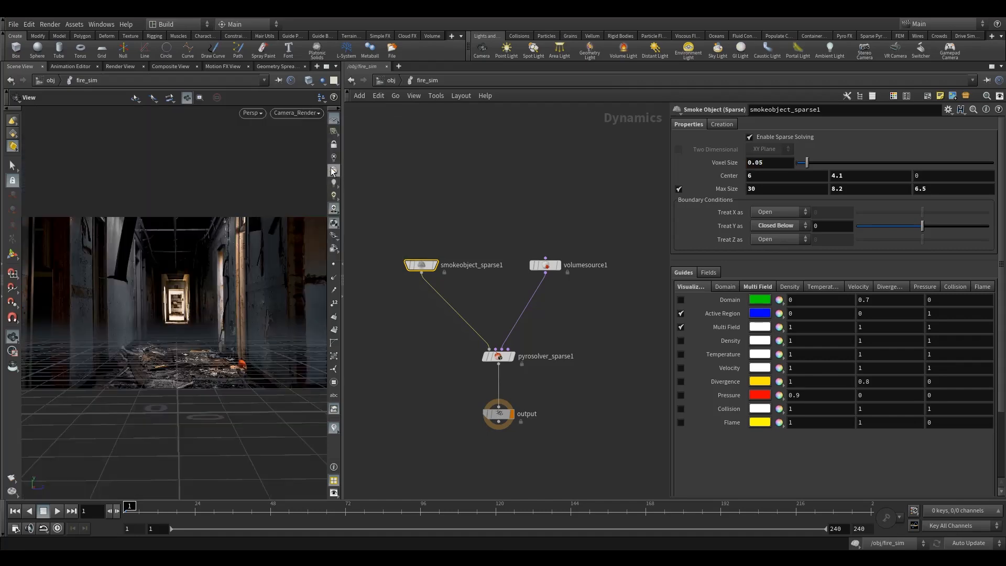
Step: Try a flipbook of the maximized camera view with end frame 120, and close its preview
{"action": "left_click", "coordinate": [326, 66]}
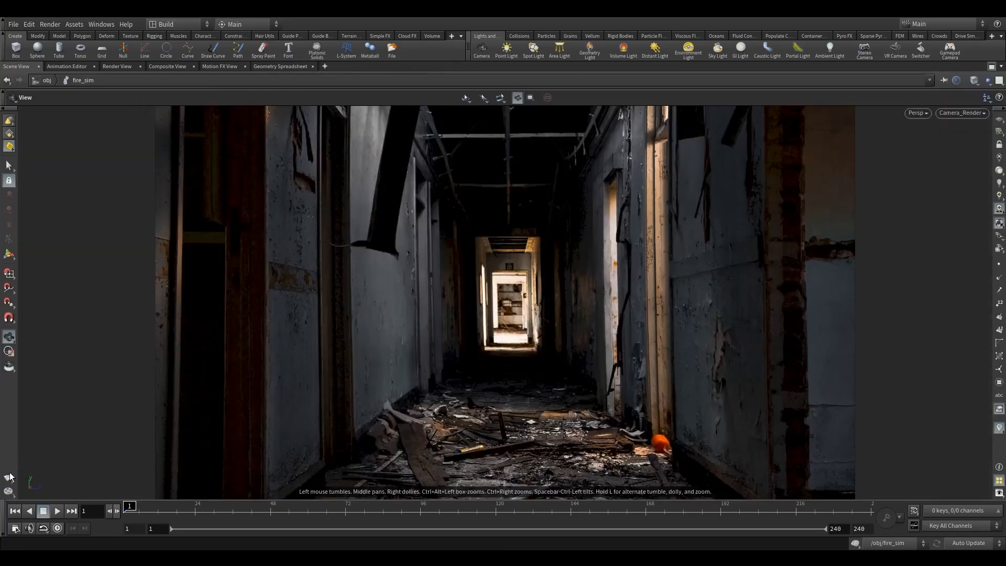
{"action": "left_click", "coordinate": [33, 483]}
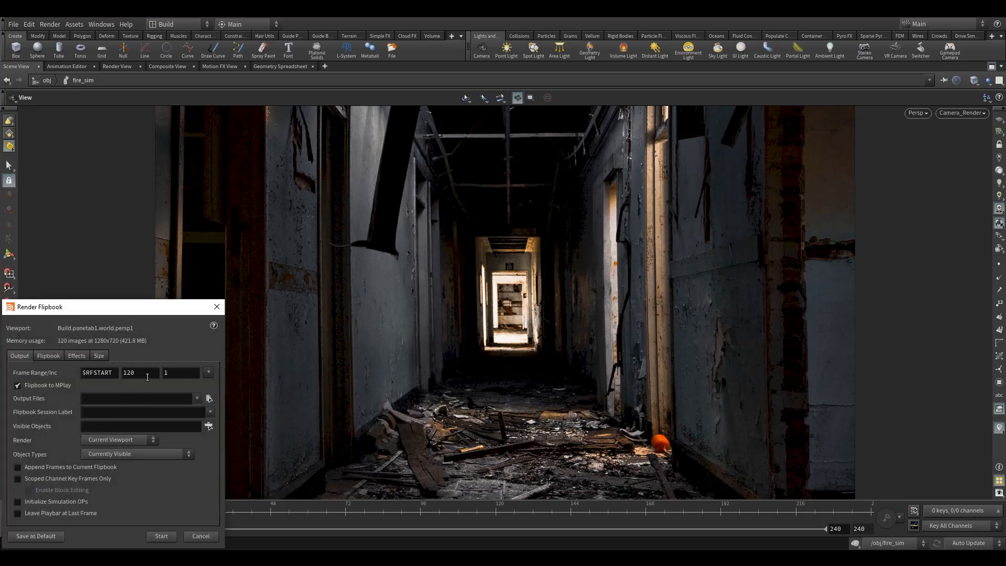
{"action": "left_click_drag", "start_coordinate": [130, 312], "coordinate": [592, 162]}
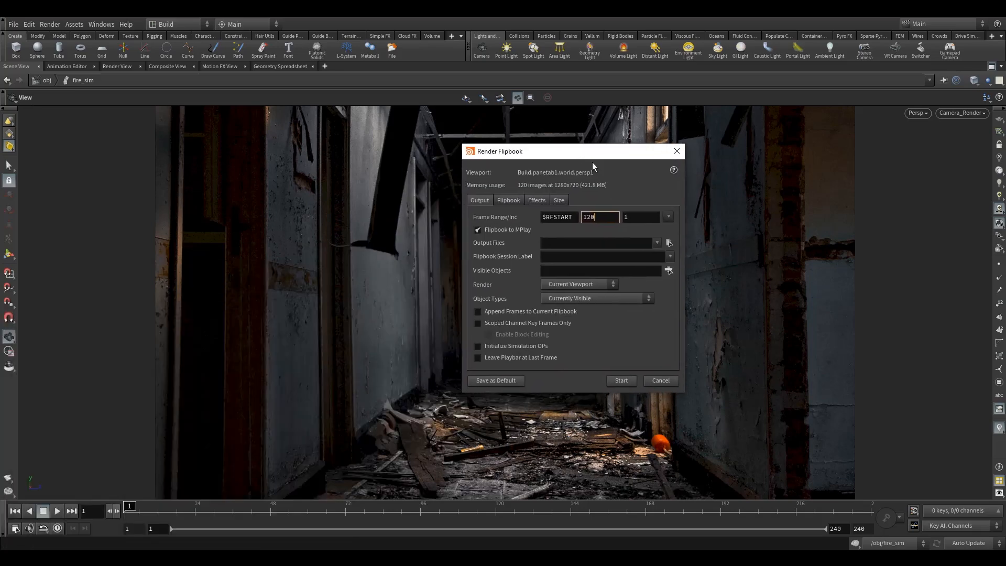
{"action": "left_click", "coordinate": [621, 381]}
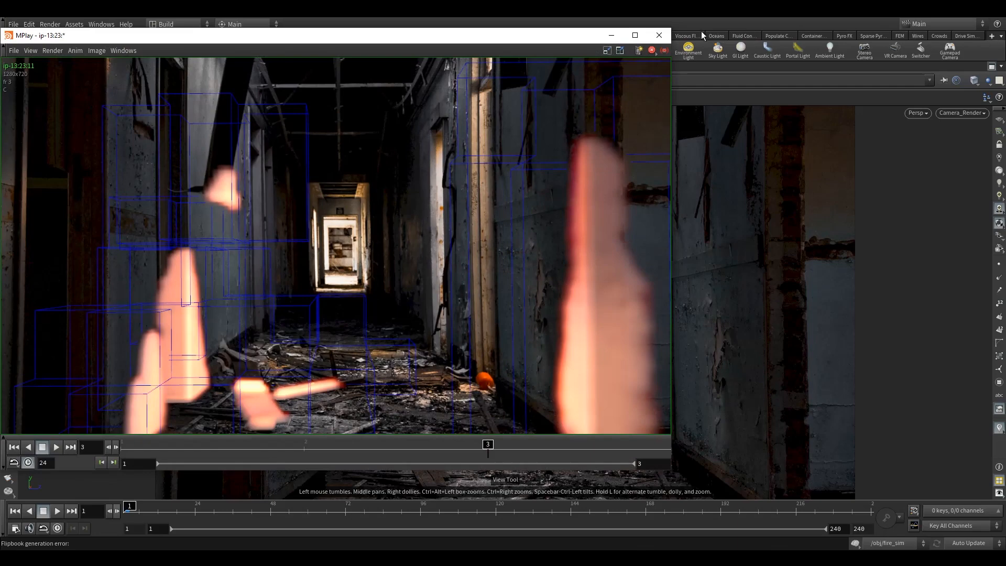
{"action": "left_click", "coordinate": [659, 36]}
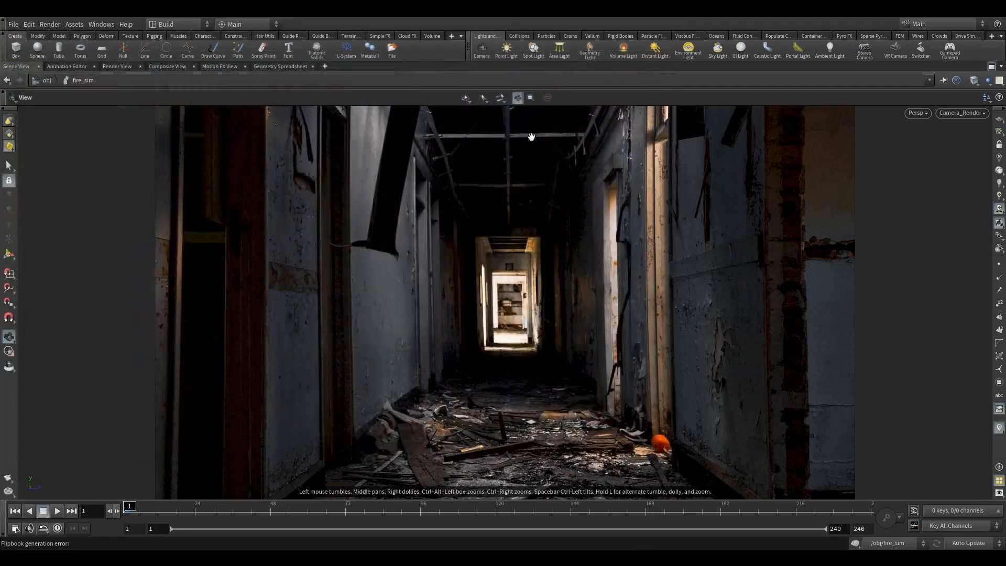
Step: Turn off the smoke object's Active Region guide, render the flipbook up to frame 120, and play it enlarged in MPlay
{"action": "left_click", "coordinate": [992, 67]}
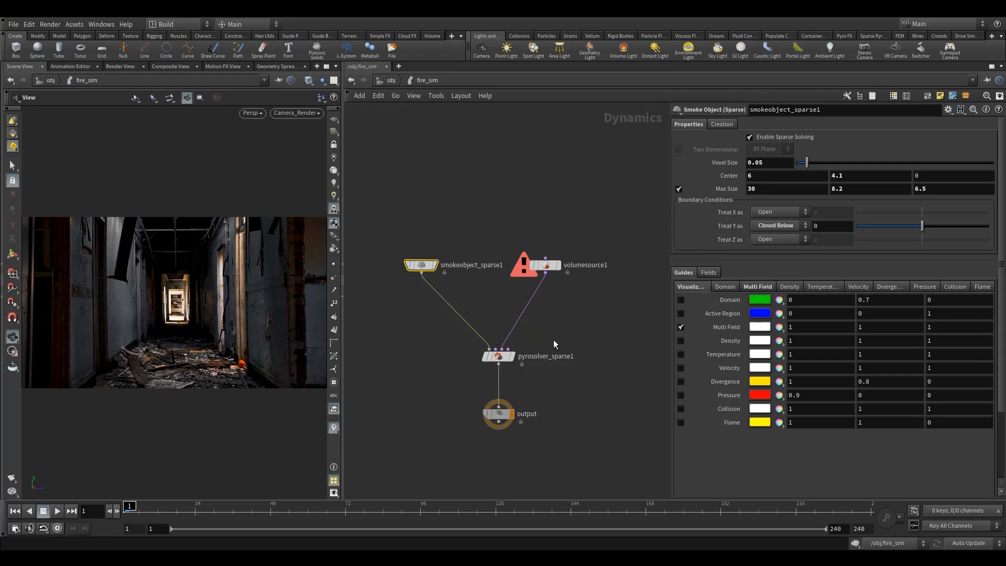
{"action": "left_click", "coordinate": [325, 66]}
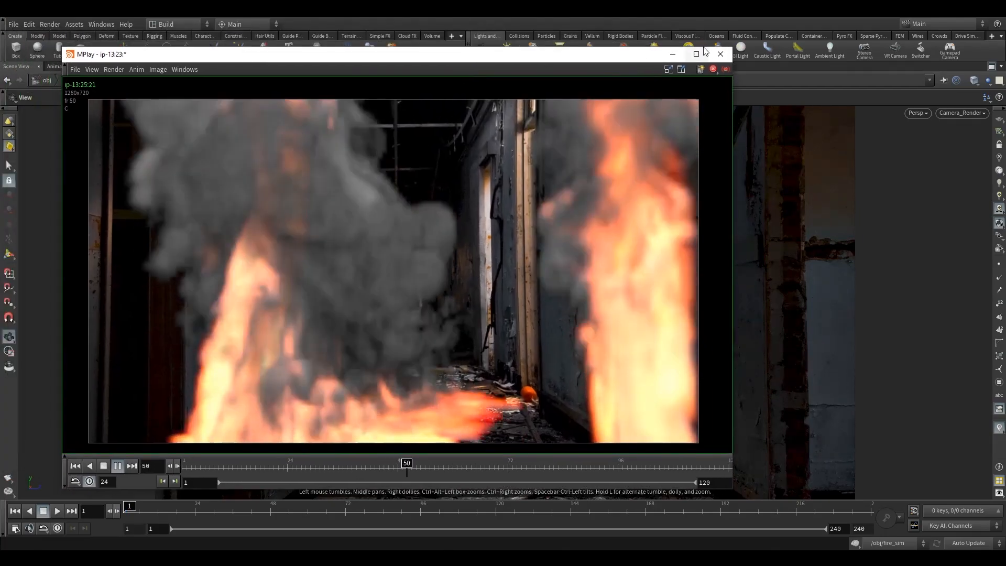
{"action": "double_click", "coordinate": [421, 40]}
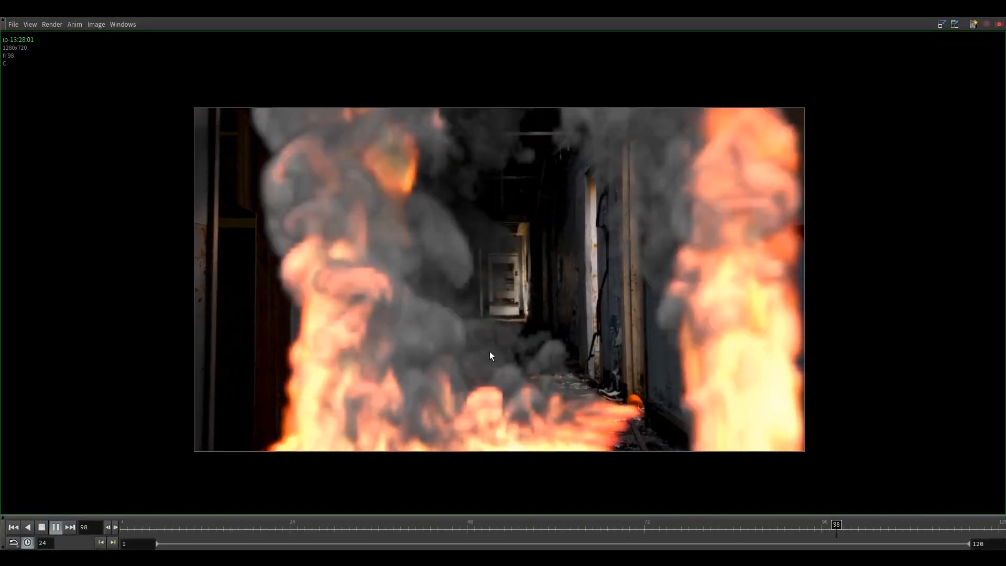